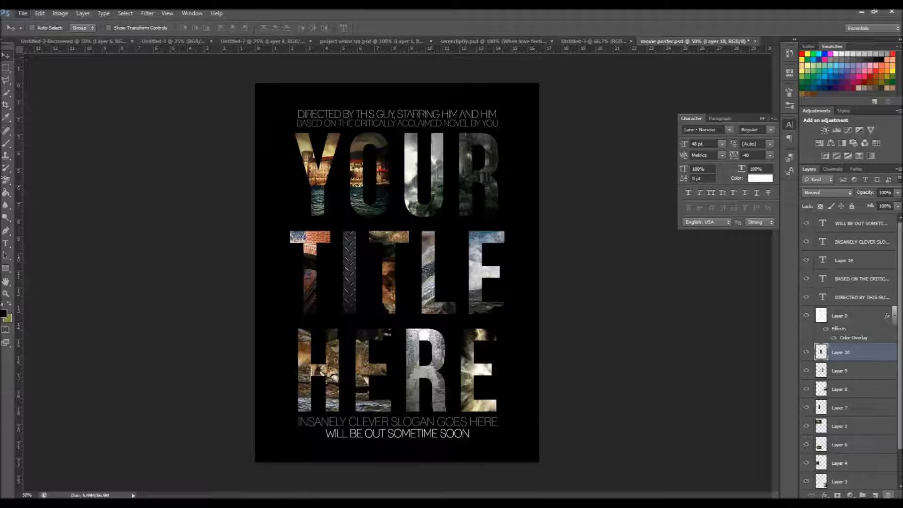
- Create a new 1200 by 1600 pixel document with 72 pixels/inch resolution and fill its background with black
key("alt+f")
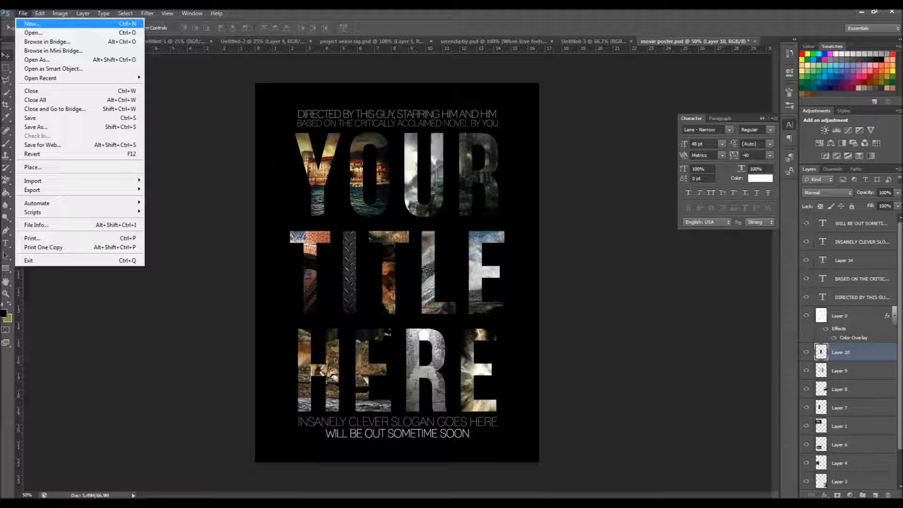
key("Return")
double_click(422, 179)
key("BackSpace")
type("1200")
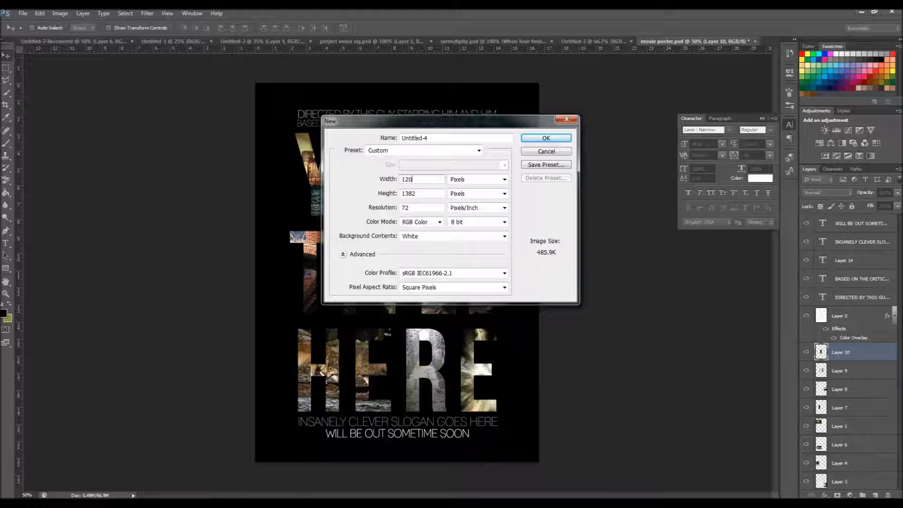
key("Tab")
type("1600")
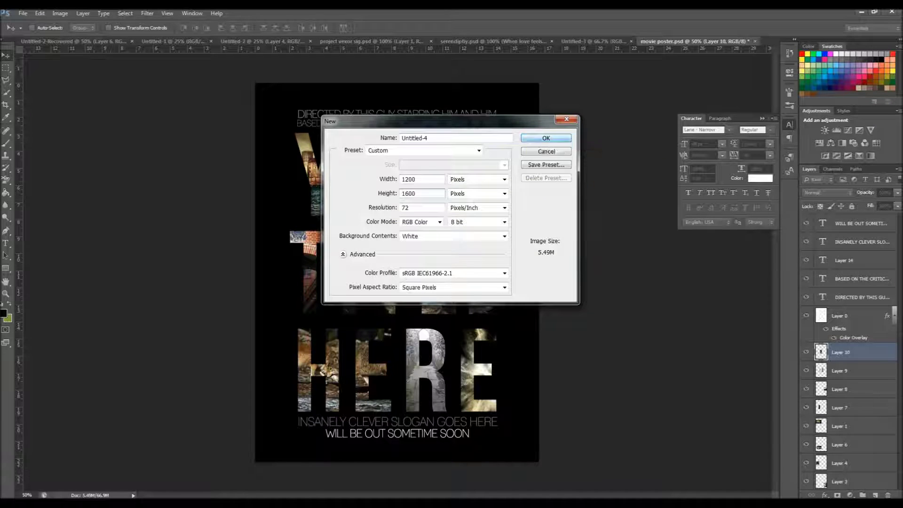
key("Return")
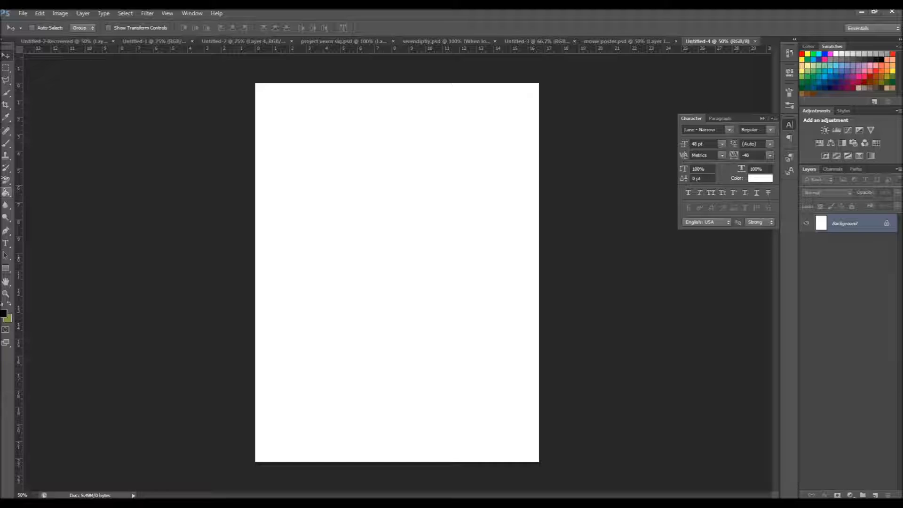
left_click(7, 192)
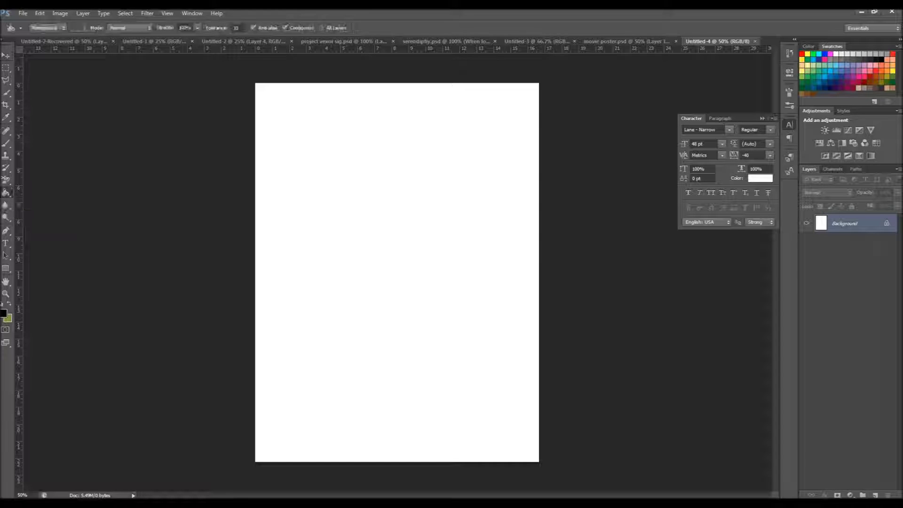
key("alt+BackSpace")
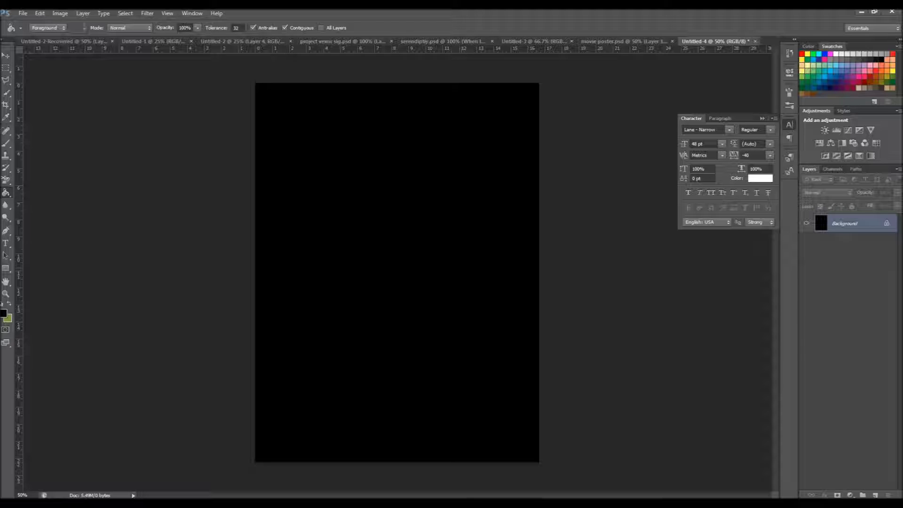
left_click(6, 243)
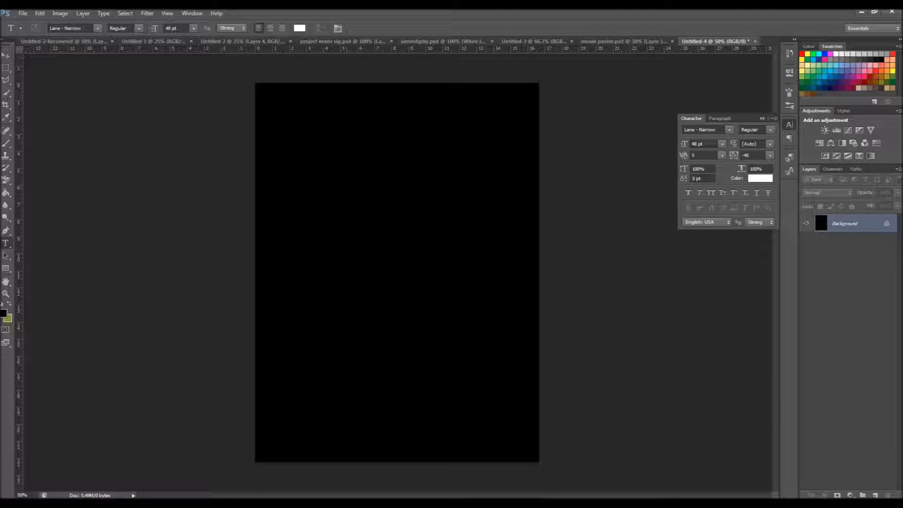
left_click(319, 165)
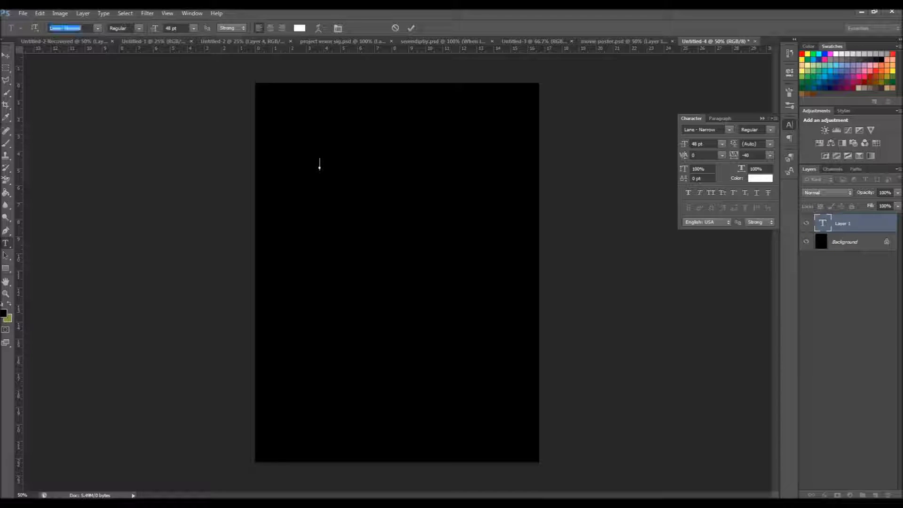
type("Bebas Neue")
key("Return")
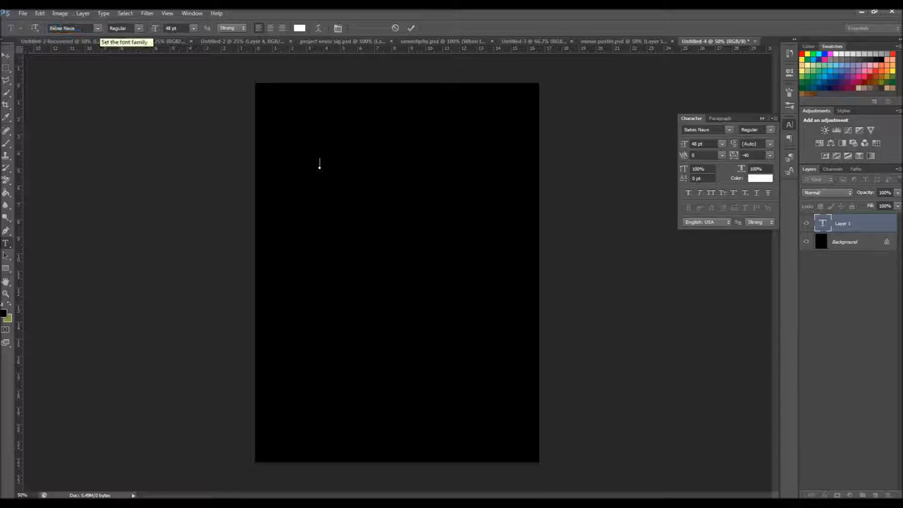
left_click(173, 28)
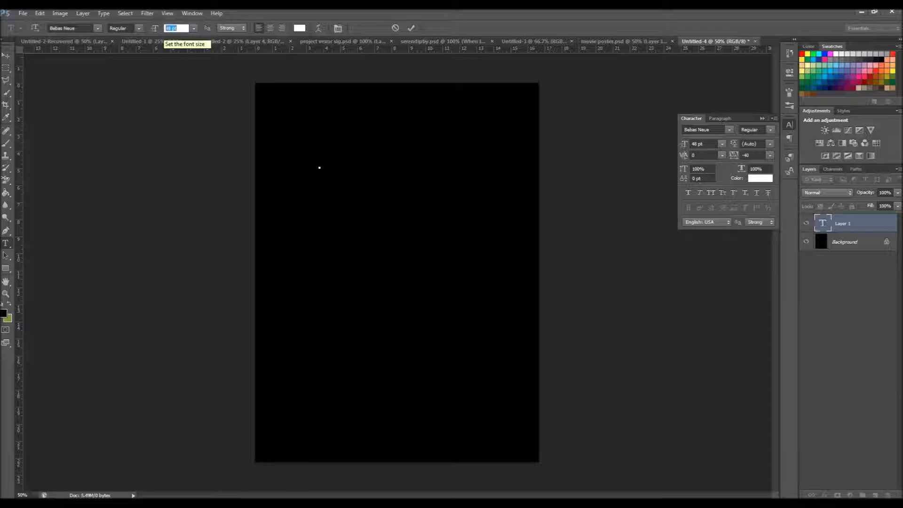
type("400")
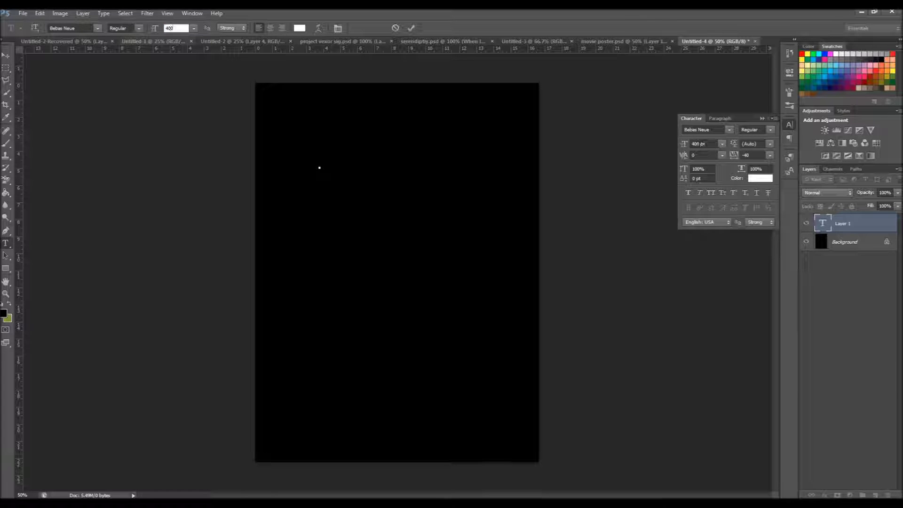
key("Return")
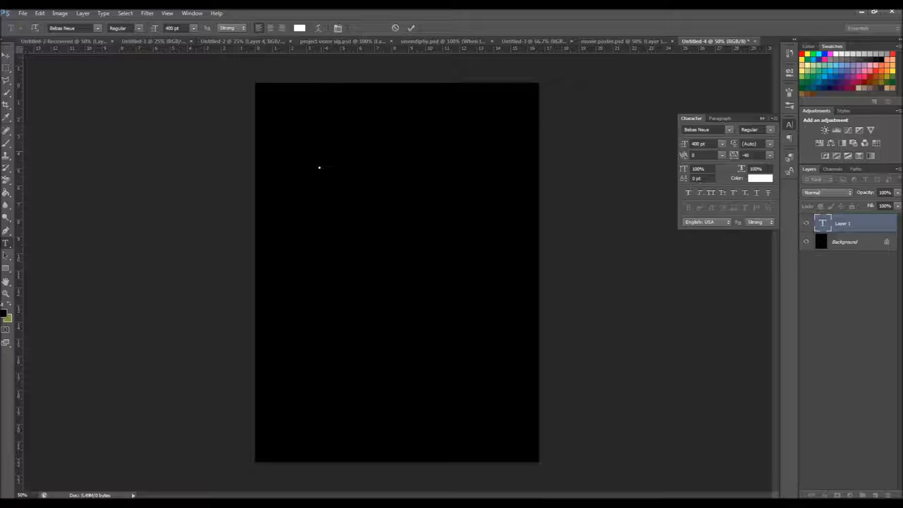
type("YOUR")
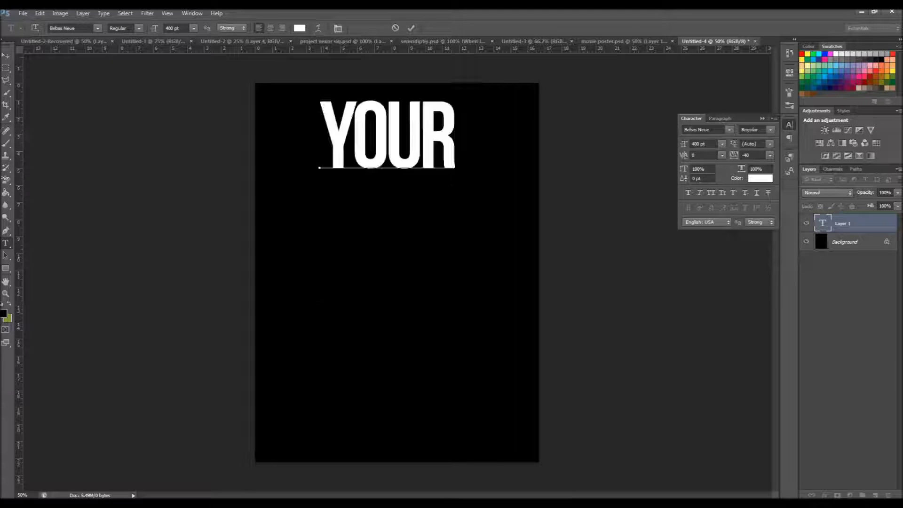
key("Return")
type("TITLE")
key("Return")
type("HERE")
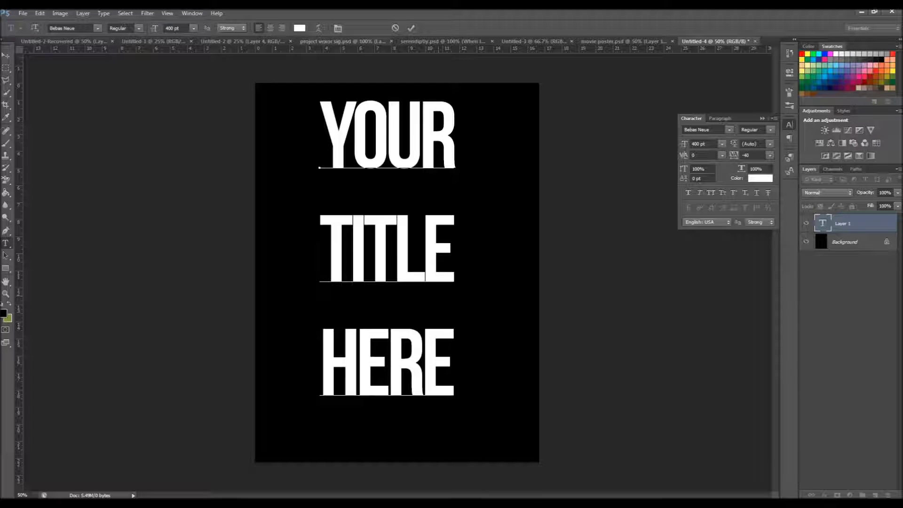
left_click(395, 28)
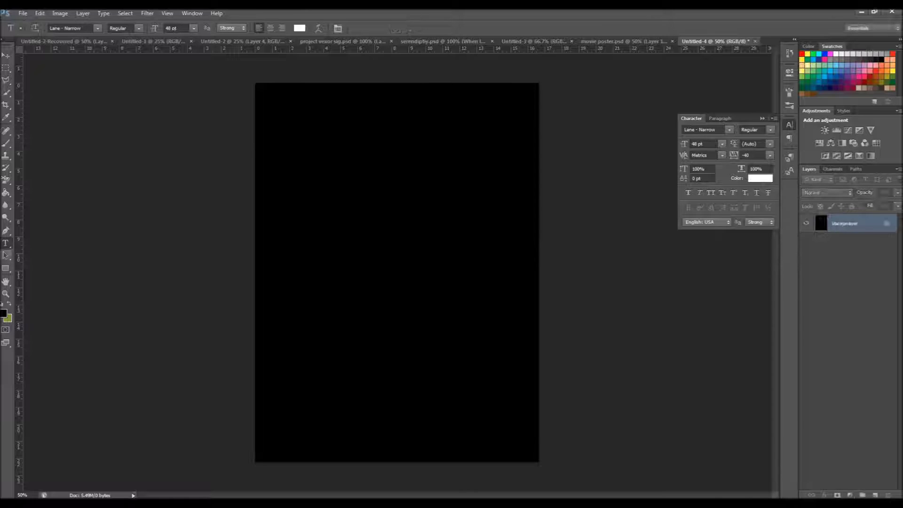
- Add the white text YOUR in Bebas Neue at 400 pt and place it near the top of the poster
left_click(343, 148)
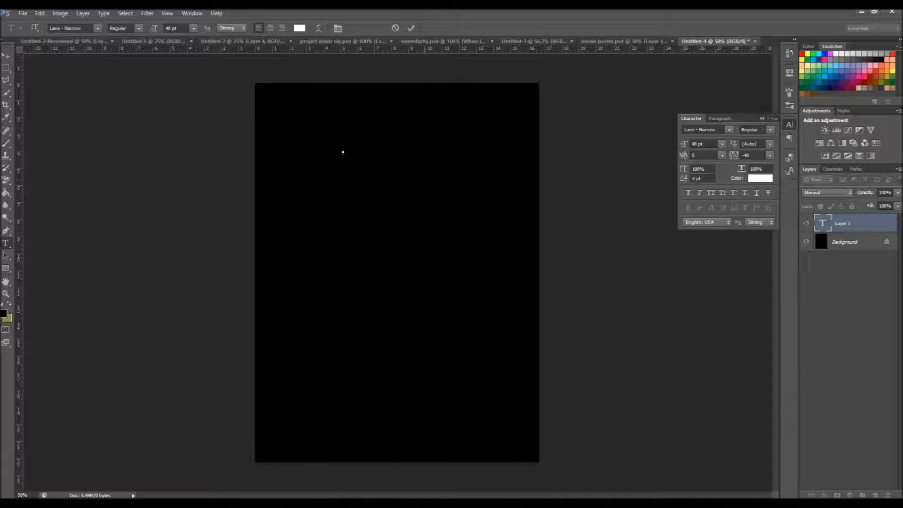
left_click(65, 28)
type("Bebas Neue")
left_click(175, 28)
type("400")
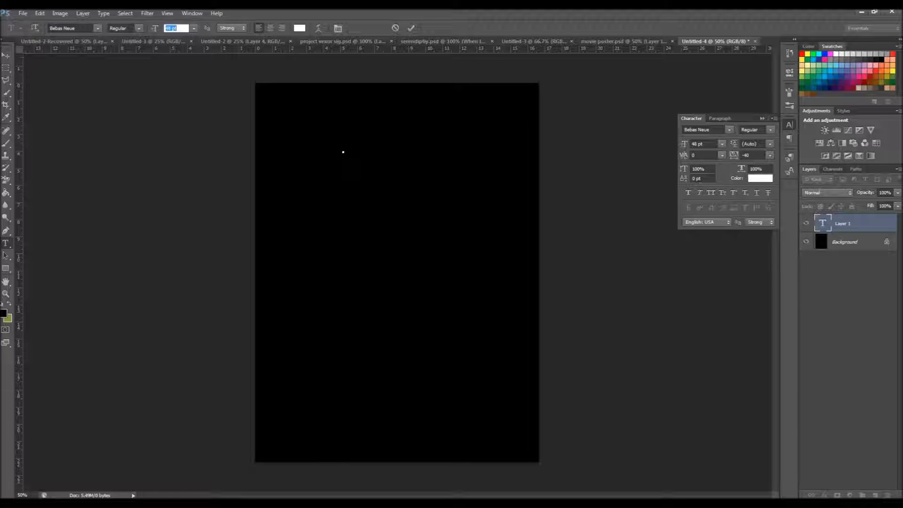
key("Return")
type("00")
key("Return")
type("YOUR")
left_click(411, 28)
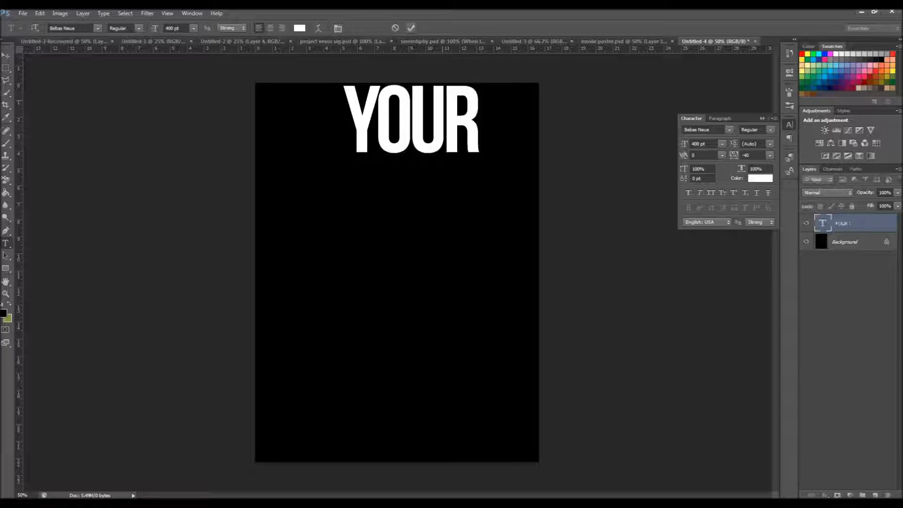
key("v")
left_click_drag(429, 120, 413, 141)
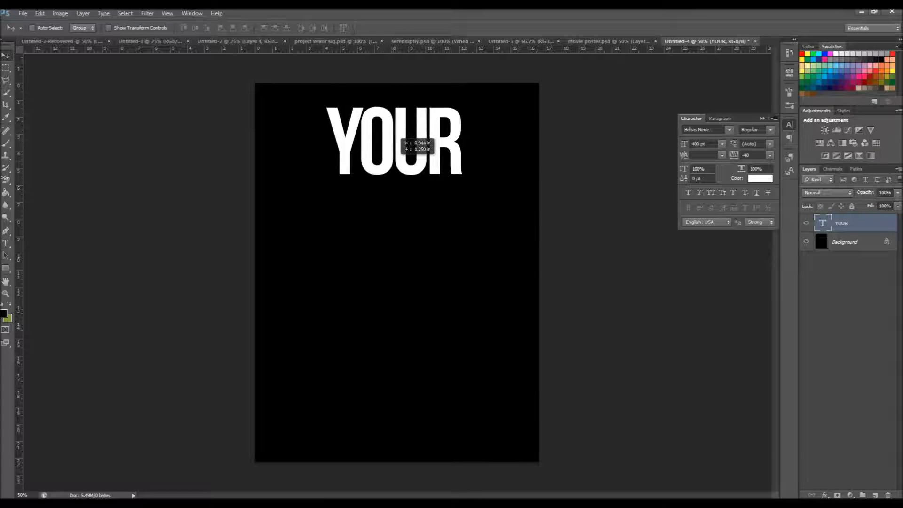
- Add two separate text layers in the same style, TITLE below YOUR and HERE below TITLE
key("t")
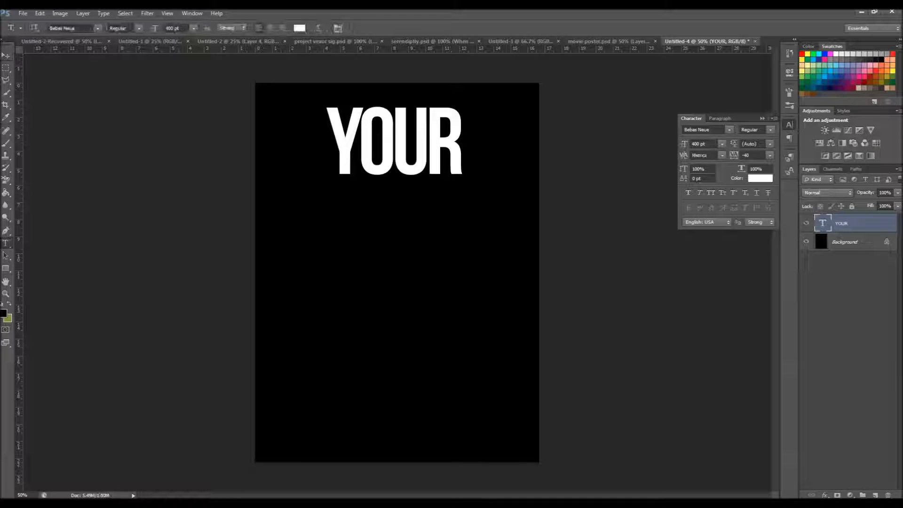
left_click(328, 266)
type("TITLE")
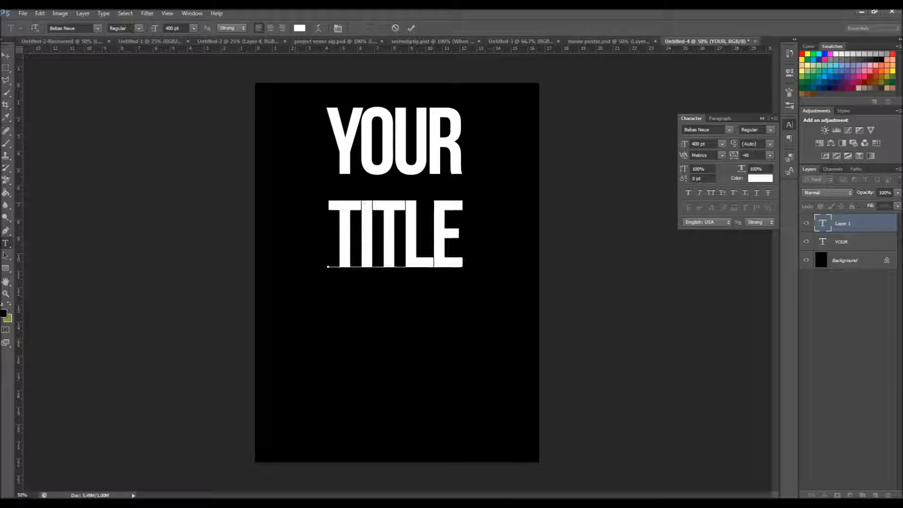
left_click(411, 28)
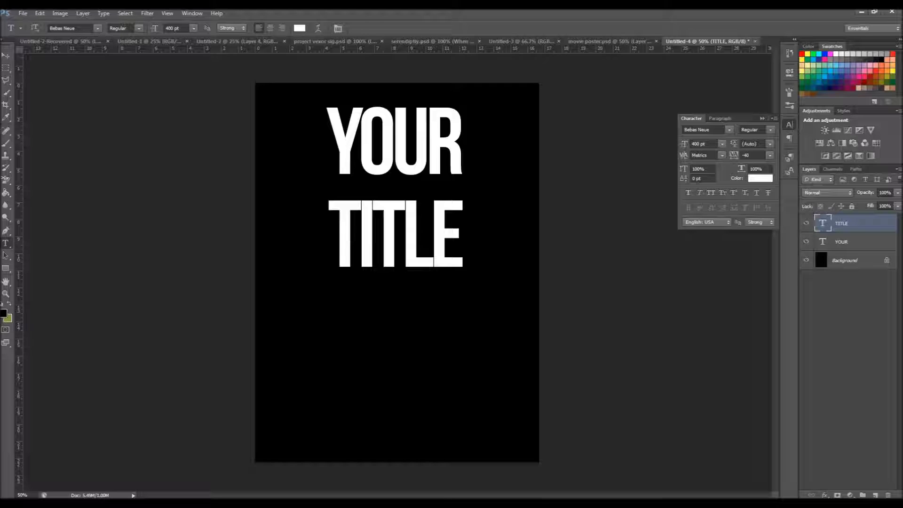
left_click(341, 379)
type("HERE")
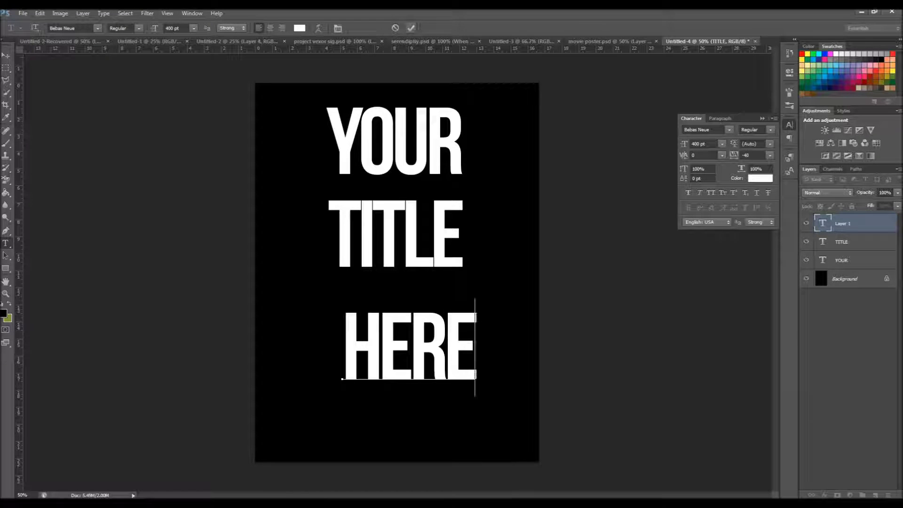
left_click(411, 29)
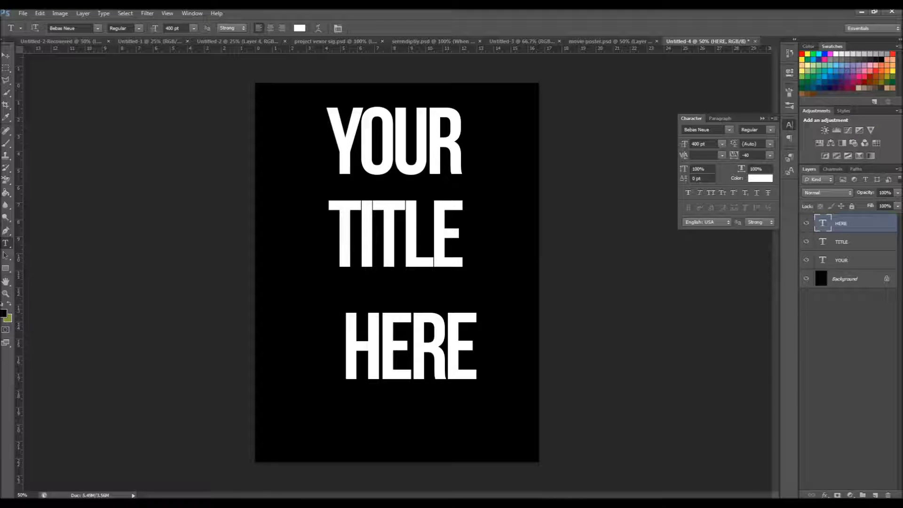
- Convert the locked Background into a regular layer with the default settings
left_click(844, 279)
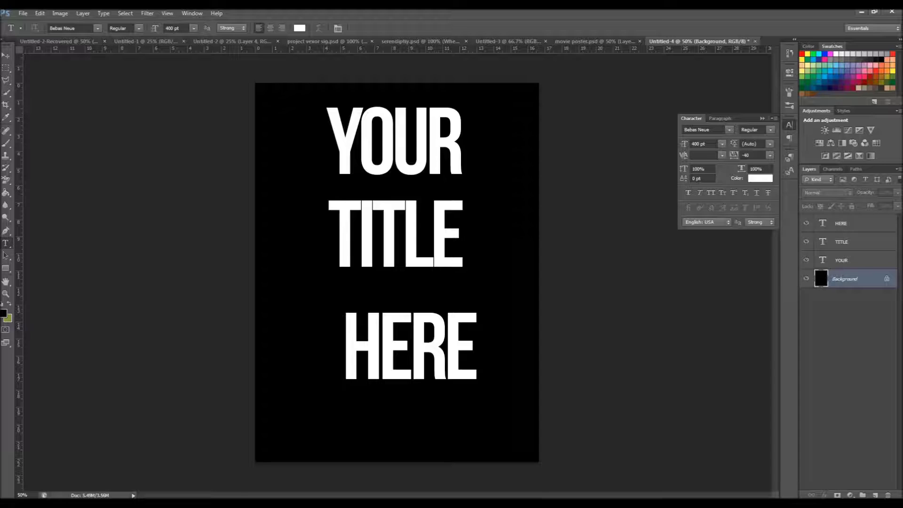
double_click(845, 278)
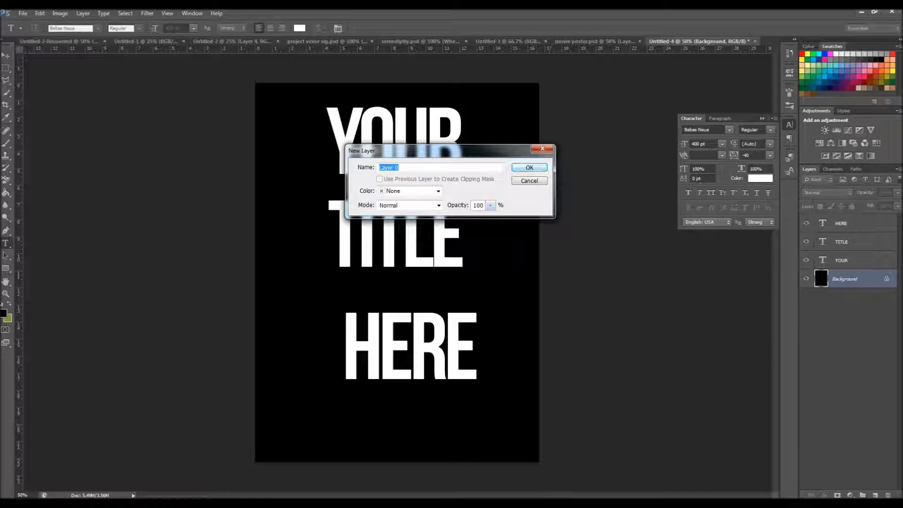
key("Return")
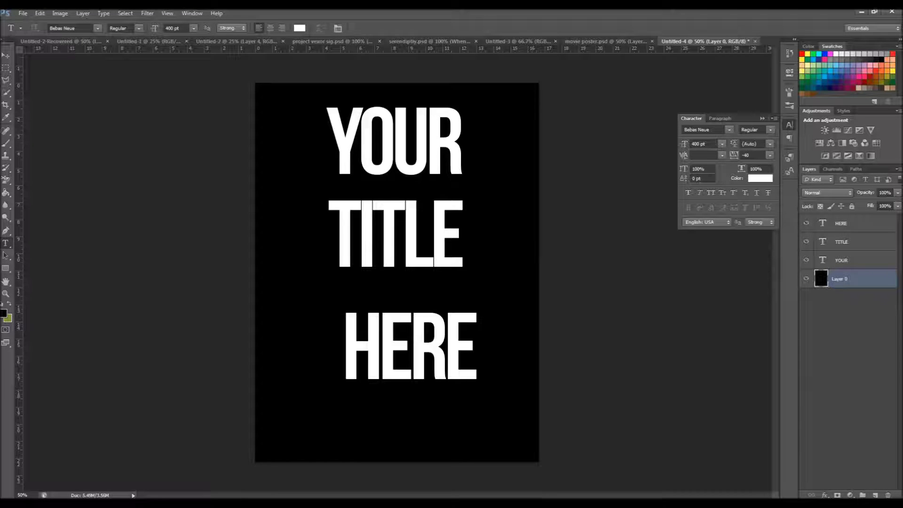
- Select the whole canvas and align the YOUR text layer to the selection's vertical and horizontal centers
key("ctrl+a")
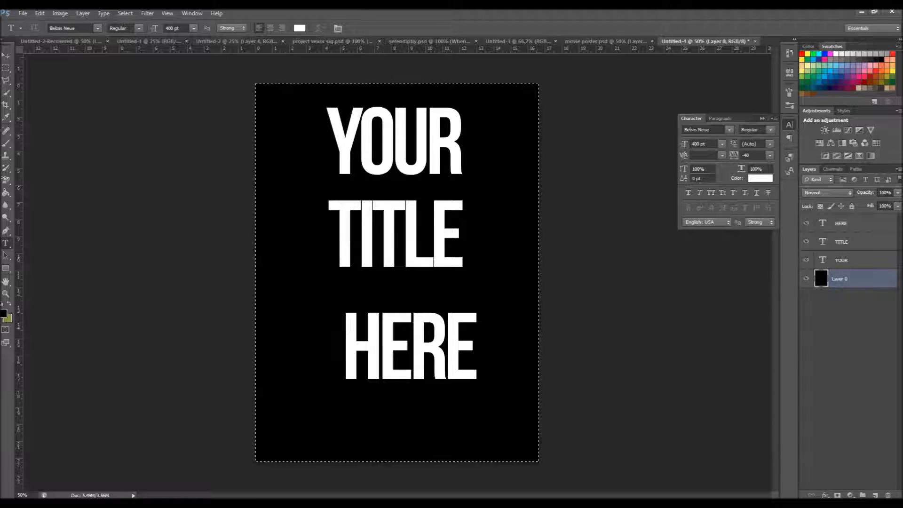
left_click(846, 260)
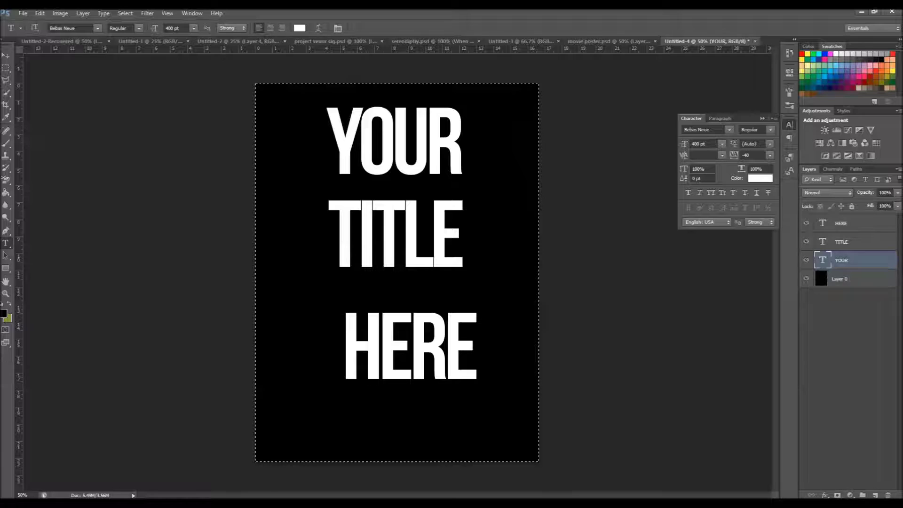
left_click(82, 13)
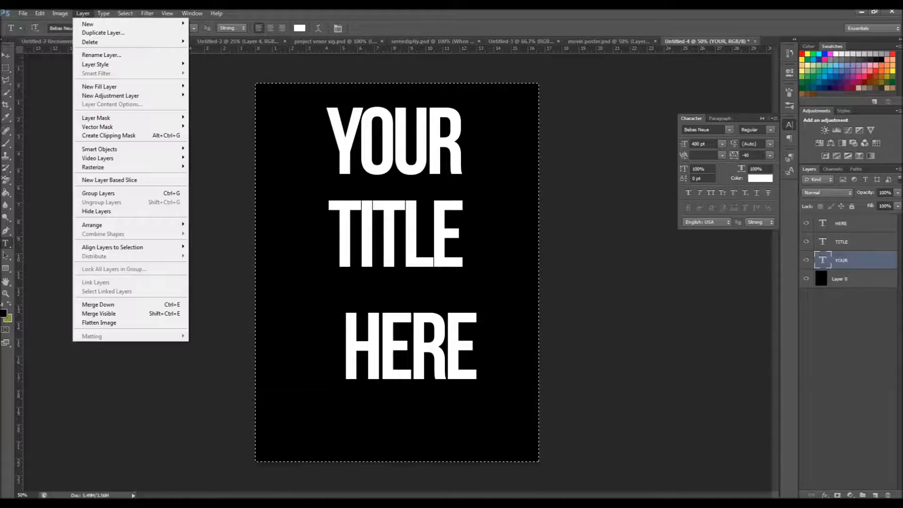
mouse_move(141, 247)
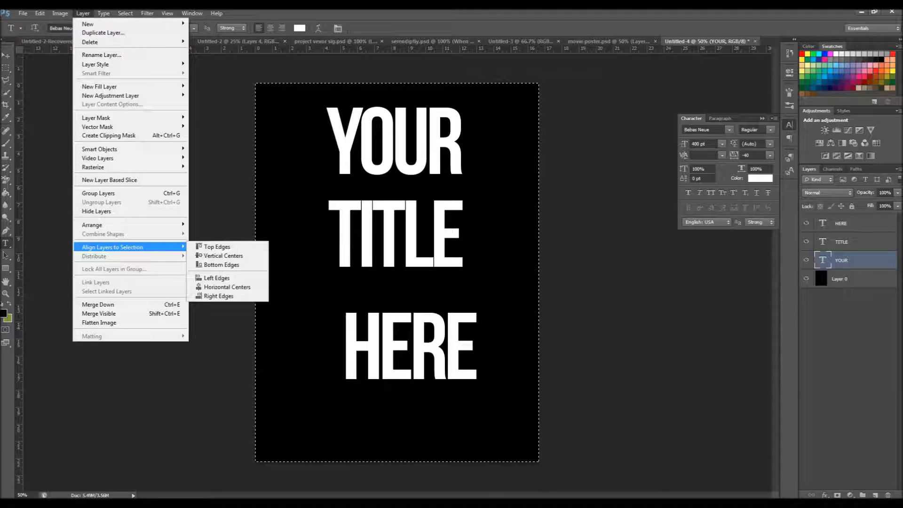
left_click(221, 255)
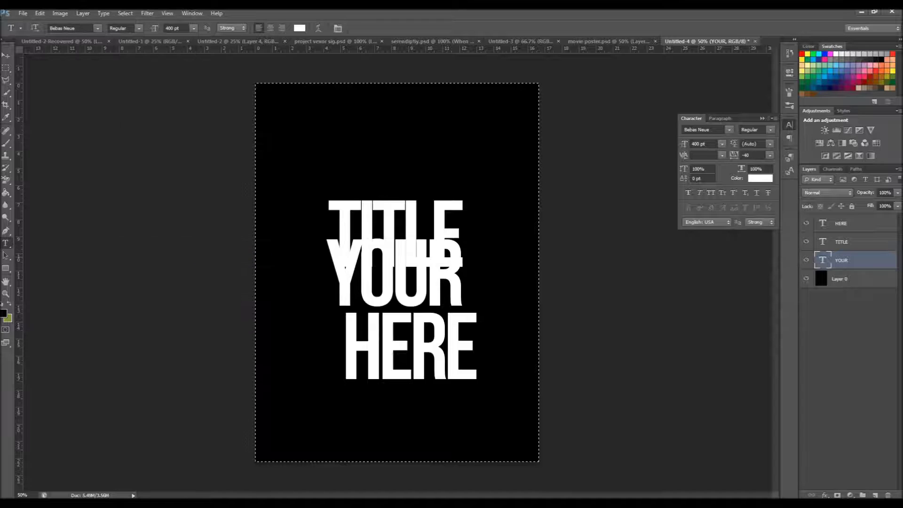
left_click(83, 13)
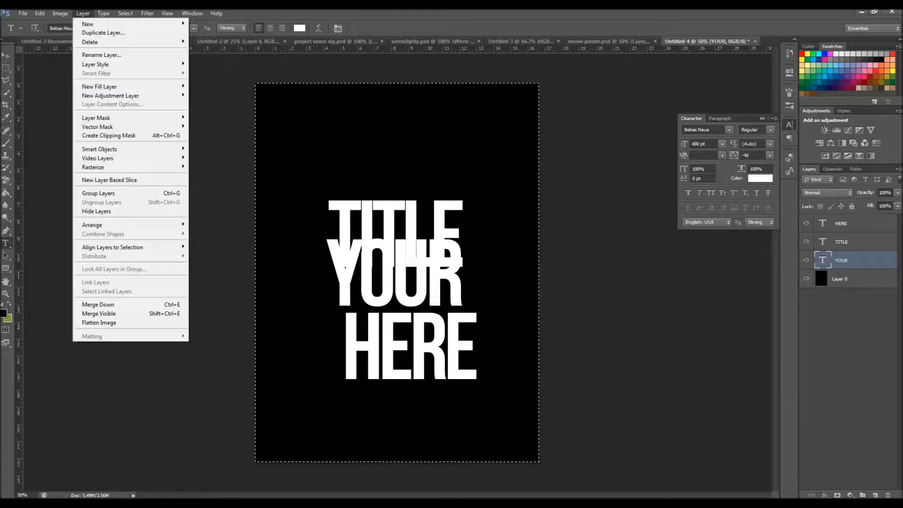
mouse_move(141, 247)
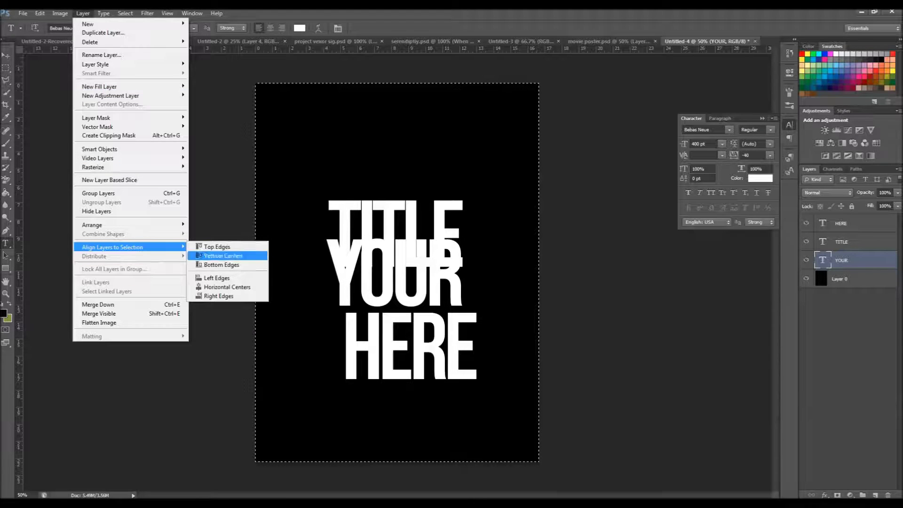
left_click(227, 287)
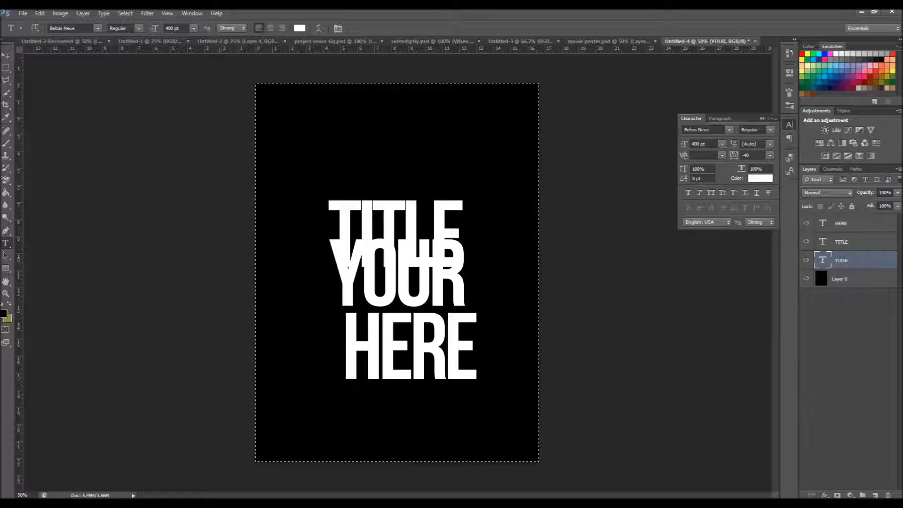
- Align the TITLE text layer to the canvas selection's vertical and horizontal centers
left_click(855, 242)
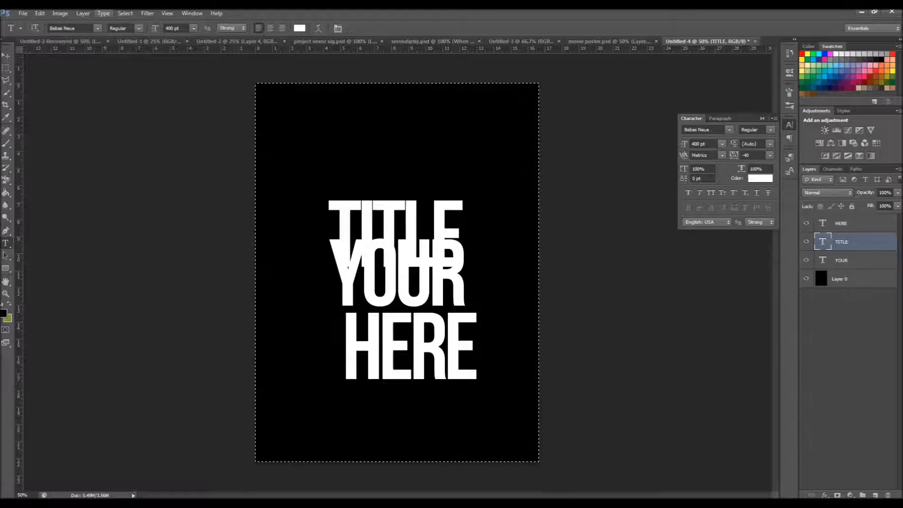
left_click(83, 14)
mouse_move(141, 246)
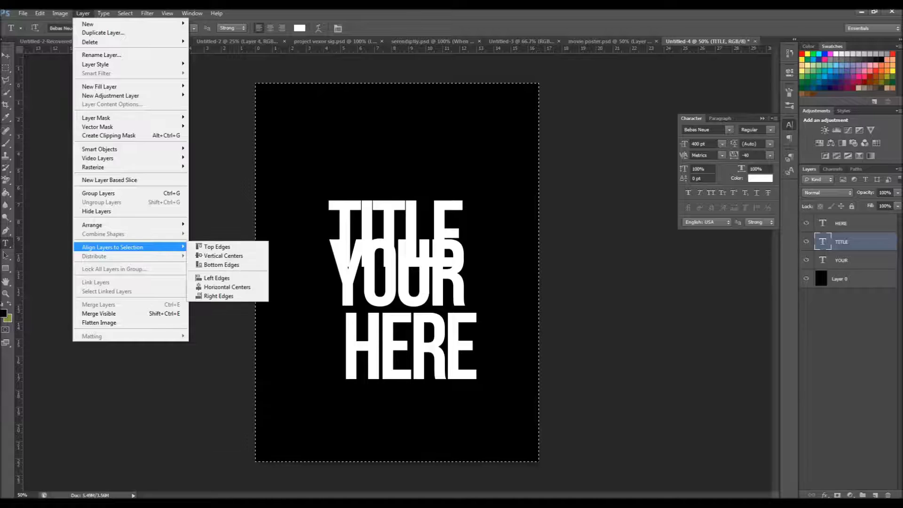
left_click(223, 255)
left_click(83, 13)
mouse_move(141, 247)
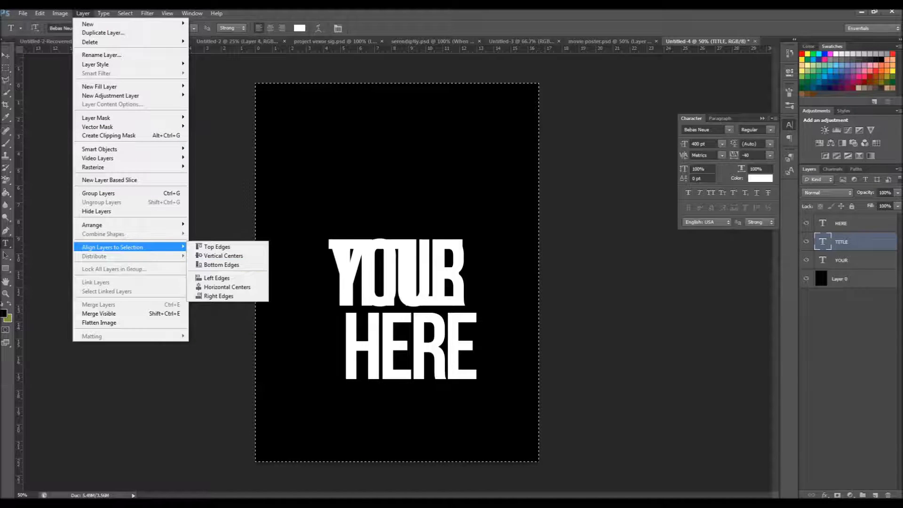
left_click(227, 287)
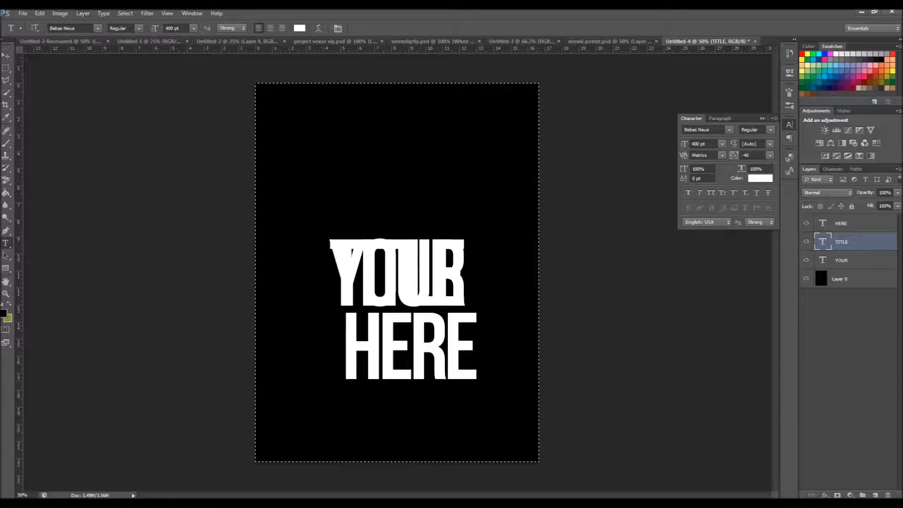
- Align the HERE text layer to the canvas selection's vertical and horizontal centers
left_click(849, 223)
left_click(104, 14)
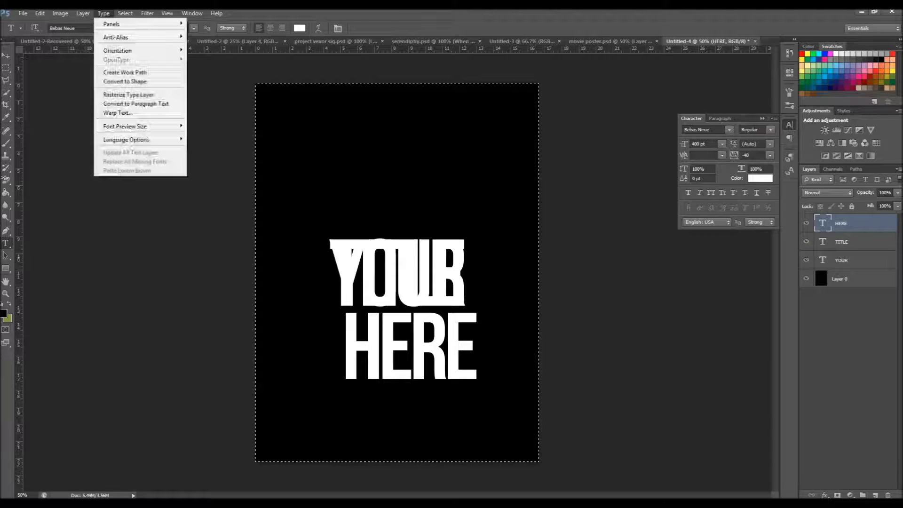
mouse_move(82, 13)
mouse_move(141, 247)
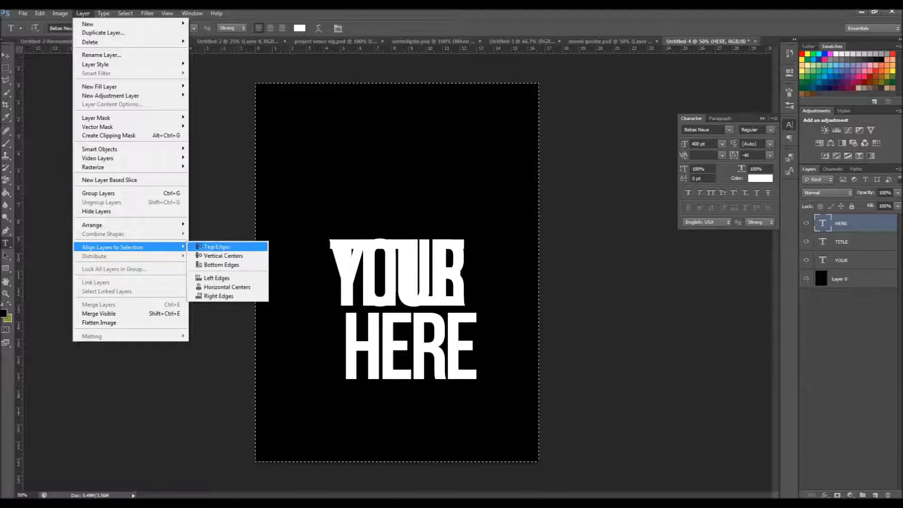
left_click(209, 246)
left_click(82, 13)
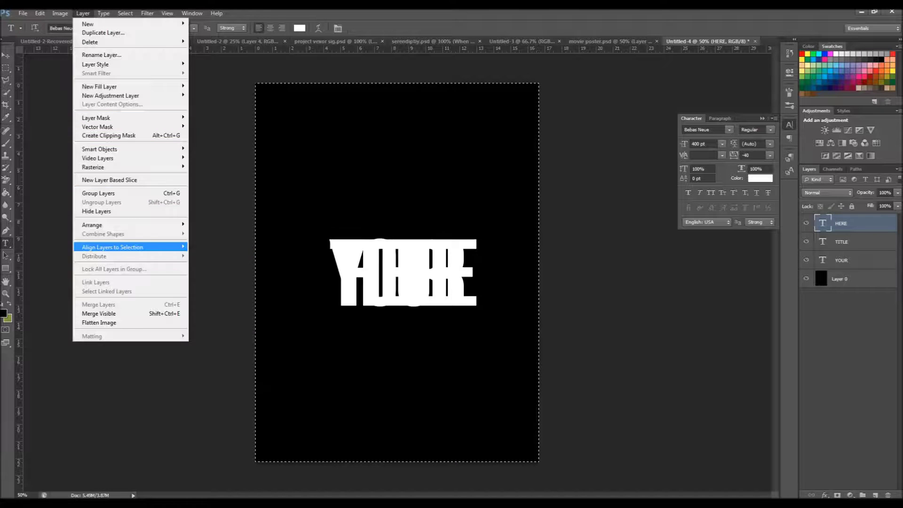
mouse_move(141, 247)
left_click(207, 285)
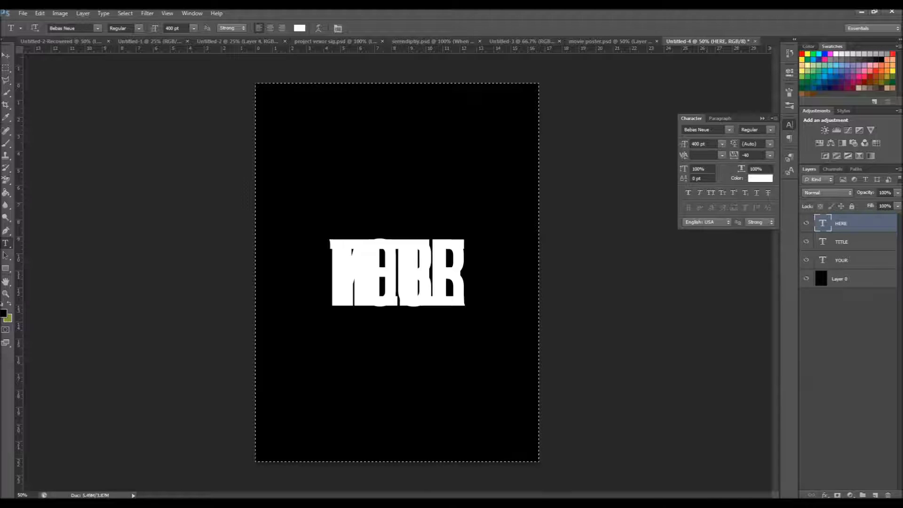
- Clear the canvas selection and nudge the HERE text layer straight down until its top edge meets the bottom of the overlapping YOUR and TITLE text
key("v")
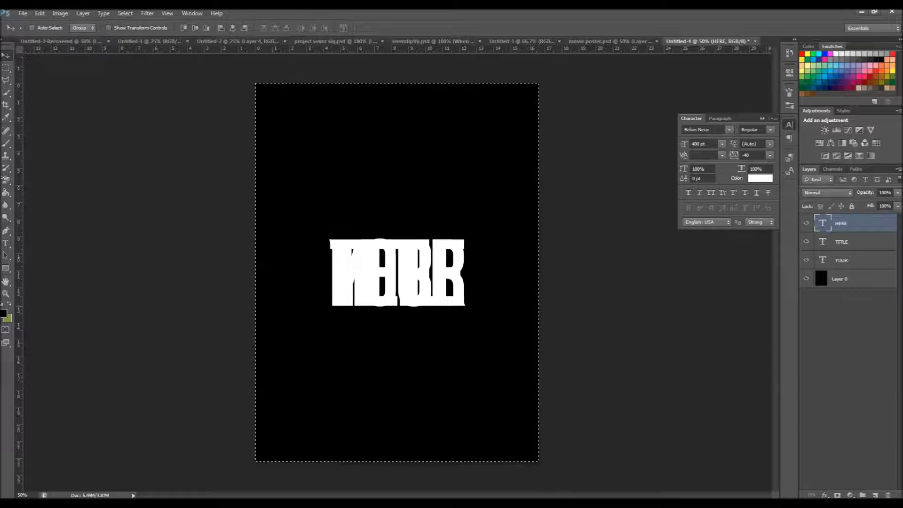
key("ctrl+d")
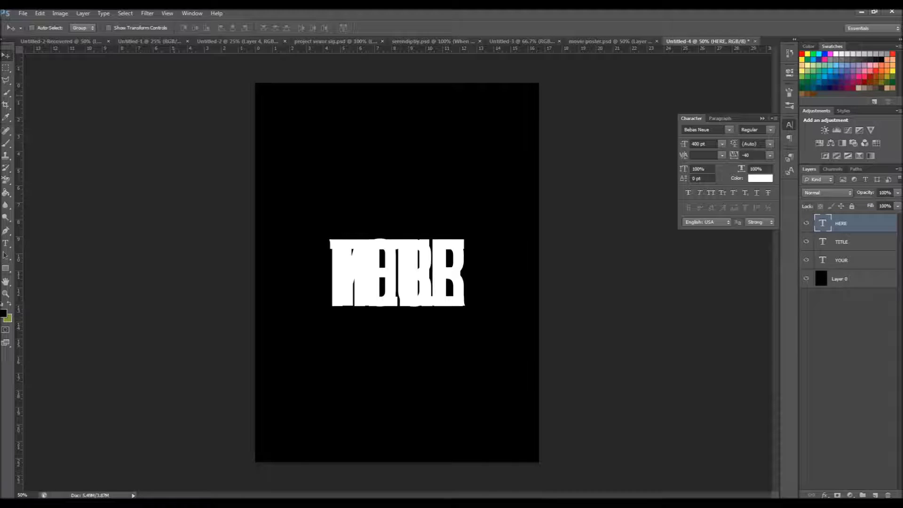
key("Down")
key("Down")
key("Down")
key("Down")
key("Down")
key("Down")
key("Down")
key("Down")
key("Down")
key("Down")
key("Down")
key("Down")
key("Down")
key("Down")
key("Down")
key("Down")
key("Down")
key("Down")
key("Down")
key("Down")
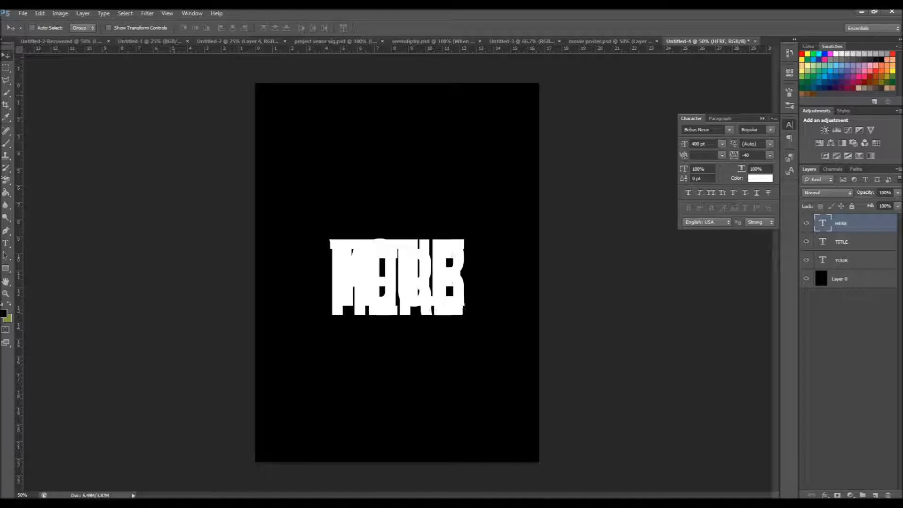
key("Down")
key("Down")
key("Down")
key("Down")
key("Down")
key("Down")
key("Down")
key("Down")
key("Down")
key("Down")
key("Down")
key("Down")
key("Down")
key("Down")
key("Down")
key("Down")
key("Down")
key("Down")
key("Down")
key("Down")
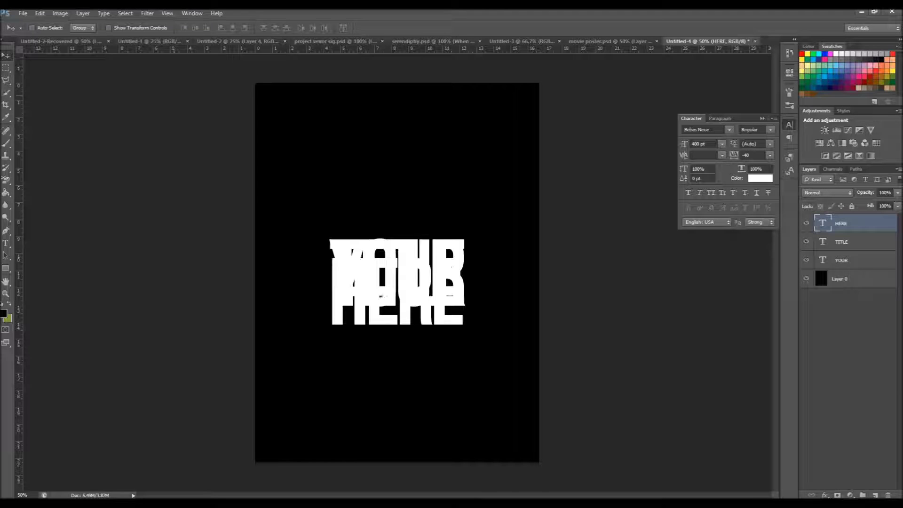
key("Down")
key("Down")
key("Down")
key("Down")
key("Down")
key("Down")
key("Down")
key("Down")
key("Down")
key("Down")
key("Down")
key("Down")
key("Down")
key("Down")
key("Down")
key("Down")
key("Down")
key("Down")
key("Down")
key("Down")
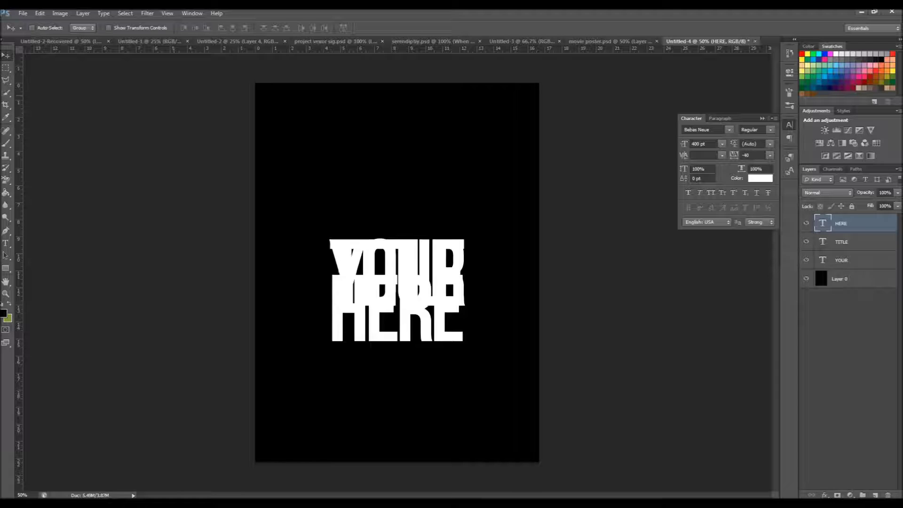
key("Down")
key("Down")
key("Down")
key("Down")
key("Down")
key("Down")
key("Down")
key("Down")
key("Down")
key("Down")
key("Down")
key("Down")
key("Down")
key("Down")
key("Down")
key("Down")
key("Down")
key("Down")
key("Down")
key("Down")
key("Down")
key("Down")
key("Down")
key("Down")
key("Down")
key("Down")
key("Down")
key("Down")
key("Down")
key("Down")
key("Down")
key("Down")
key("Down")
key("Down")
key("Down")
key("Down")
key("Down")
key("Down")
key("Down")
key("Down")
key("Down")
key("Down")
key("Down")
key("Down")
key("Down")
key("Down")
key("Down")
key("Down")
key("Down")
key("Down")
key("Down")
key("Down")
key("Down")
key("Down")
key("Down")
key("Down")
key("Down")
key("Down")
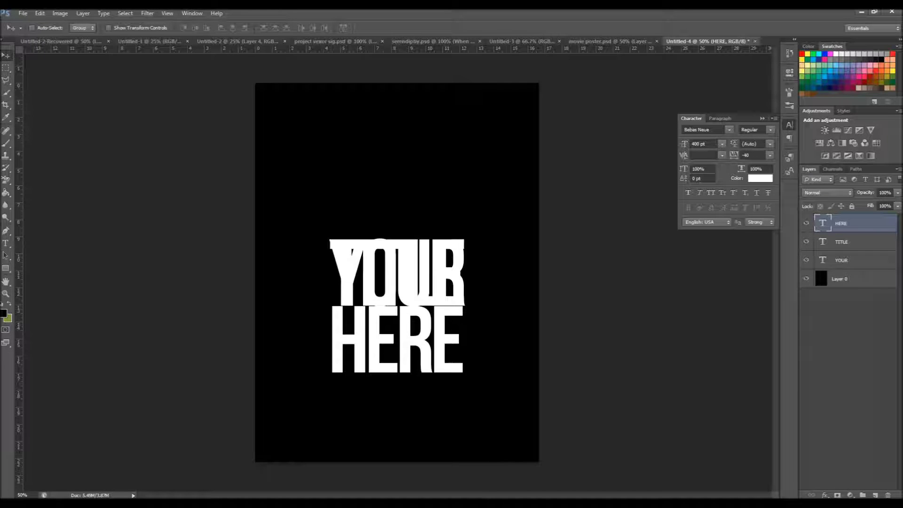
- Nudge the YOUR text layer straight up until its bottom edge meets the top of the TITLE text
left_click(854, 260)
key("Up")
key("Up")
key("Up")
key("Up")
key("Up")
key("Up")
key("Up")
key("Up")
key("Up")
key("Up")
key("Up")
key("Up")
key("Up")
key("Up")
key("Up")
key("Up")
key("Up")
key("Up")
key("Up")
key("Up")
key("Up")
key("Up")
key("Up")
key("Up")
key("Up")
key("Up")
key("Up")
key("Up")
key("Up")
key("Up")
key("Up")
key("Up")
key("Up")
key("Up")
key("Up")
key("Up")
key("Up")
key("Up")
key("Up")
key("Up")
key("Up")
key("Up")
key("Up")
key("Up")
key("Up")
key("Up")
key("Up")
key("Up")
key("Up")
key("Up")
key("Up")
key("Up")
key("Up")
key("Up")
key("Up")
key("Up")
key("Up")
key("Up")
key("Up")
key("Up")
key("Up")
key("Up")
key("Up")
key("Up")
key("Up")
key("Up")
key("Up")
key("Up")
key("Up")
key("Up")
key("Up")
key("Up")
key("Up")
key("Up")
key("Up")
key("Up")
key("Up")
key("Up")
key("Up")
key("Up")
key("Up")
key("Up")
key("Up")
key("Up")
key("Up")
key("Up")
key("Up")
key("Up")
key("Up")
key("Up")
key("Up")
key("Up")
key("Up")
key("Up")
key("Up")
key("Up")
key("Up")
key("Up")
key("Up")
key("Up")
key("Up")
key("Up")
key("Up")
key("Up")
key("Up")
key("Up")
key("Up")
key("Up")
key("Up")
key("Up")
key("Up")
key("Up")
key("Up")
key("Up")
key("Up")
key("Up")
key("Up")
key("Up")
key("Up")
key("Up")
key("Up")
key("Up")
key("Up")
key("Up")
key("Up")
key("Up")
key("Up")
key("Up")
key("Up")
key("Up")
key("Up")
key("Up")
key("Up")
key("Up")
key("Up")
key("Up")
key("Up")
key("Up")
key("Up")
key("Up")
key("Up")
key("Up")
key("Up")
key("Up")
key("Up")
key("Up")
key("Up")
key("Up")
key("Up")
key("Up")
key("Up")
key("Up")
key("Up")
key("Up")
key("Up")
key("Up")
key("Up")
key("Up")
key("Up")
key("Up")
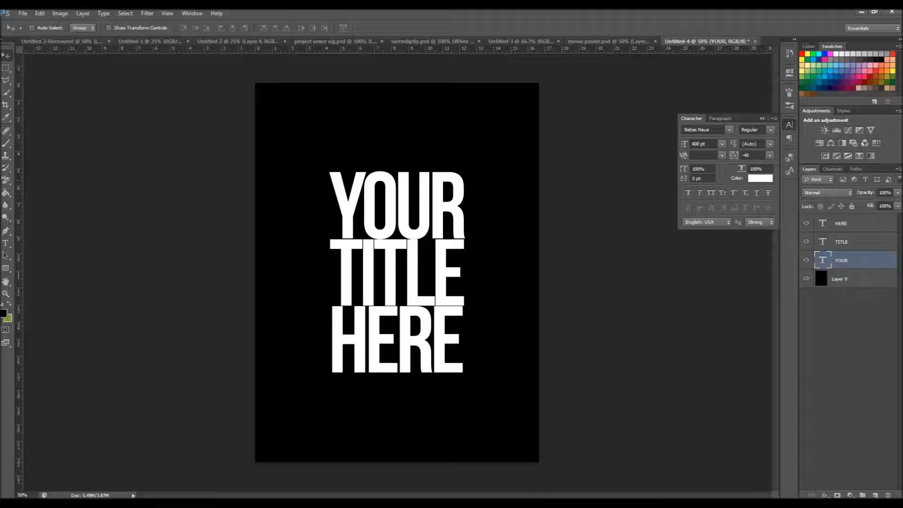
- Look at the finished example in movie poster.psd and return to the Untitled-4 poster
left_click(606, 42)
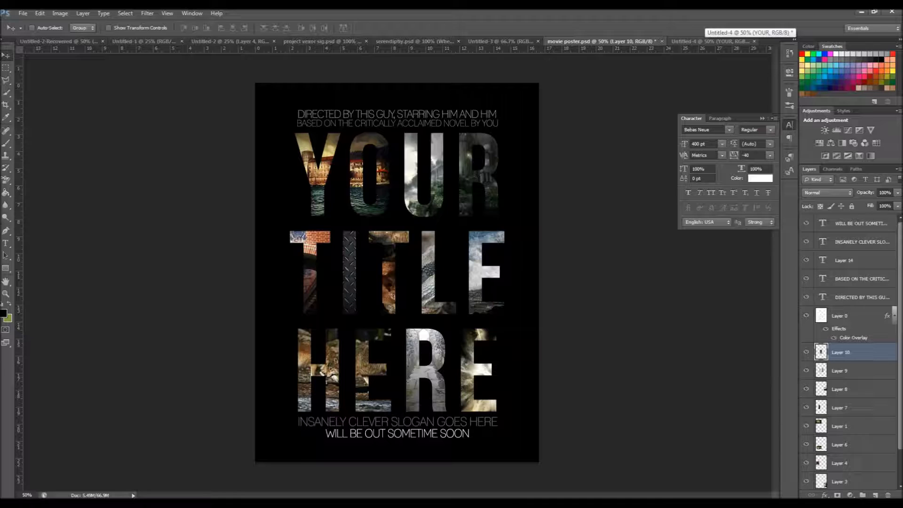
left_click(707, 42)
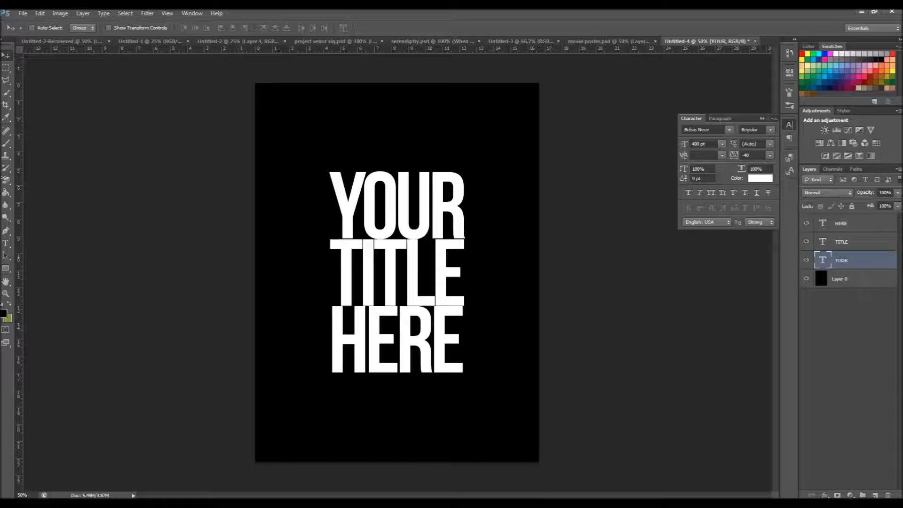
- Rasterize the HERE, TITLE and YOUR text layers together and merge them into a single layer
left_click(856, 223)
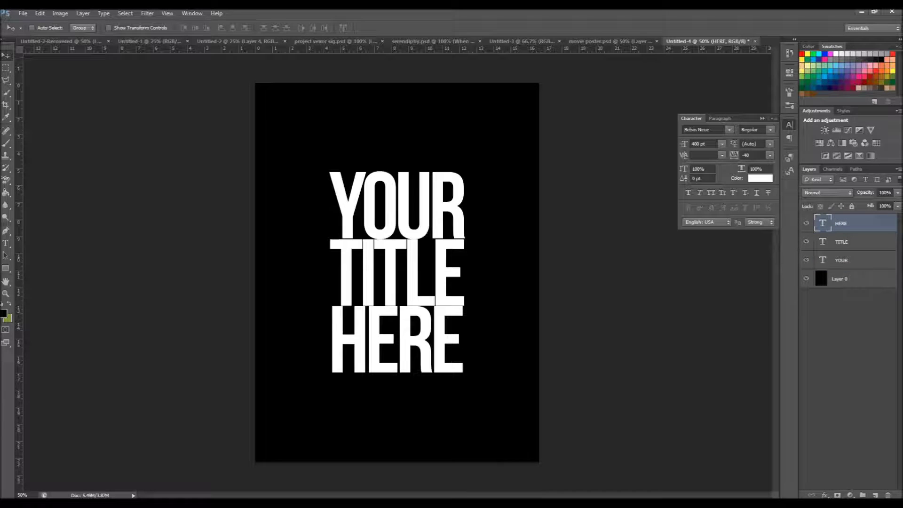
left_click(856, 241, "ctrl")
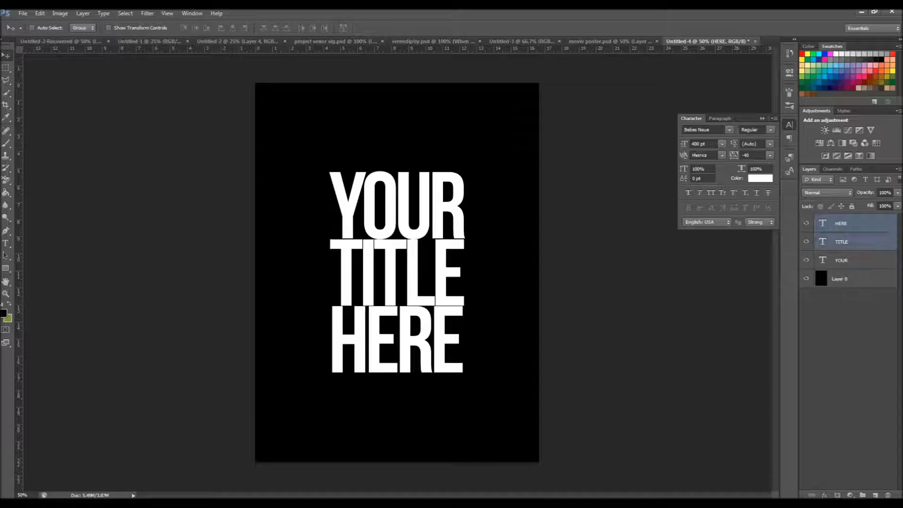
left_click(856, 260, "ctrl")
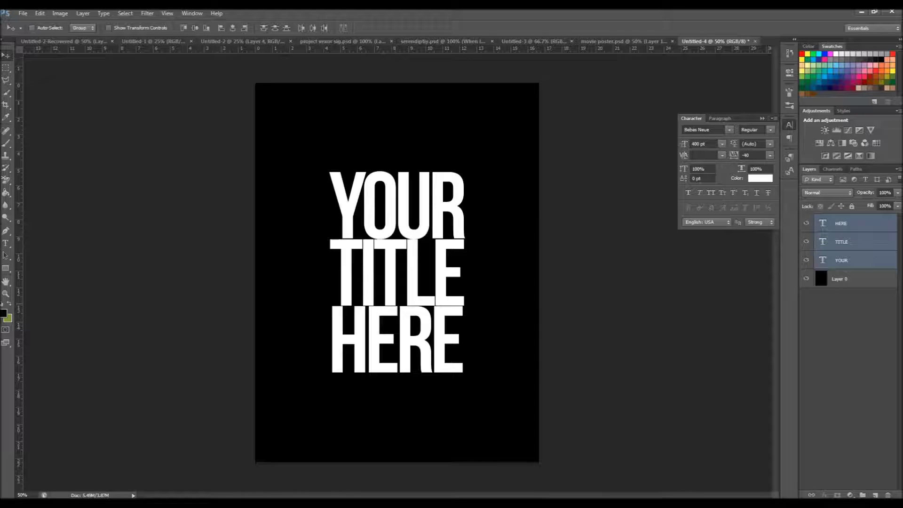
right_click(848, 243)
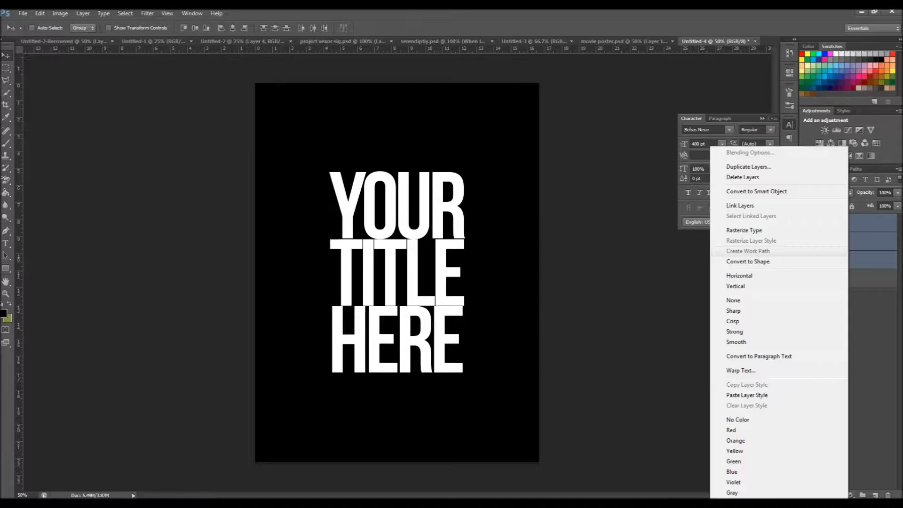
left_click(743, 230)
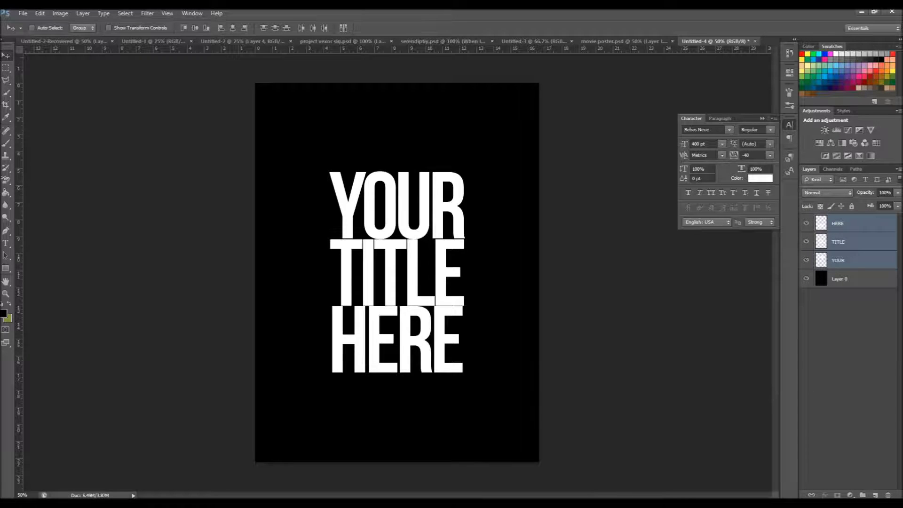
right_click(853, 241)
left_click(753, 383)
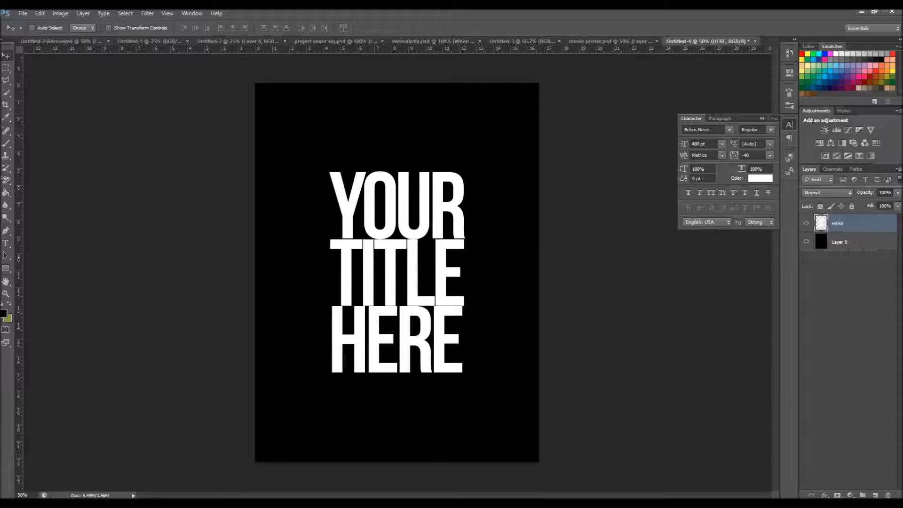
- Cut the merged lettering's outline out of the black Layer 0, clear the selection, and delete the merged title layer
left_click(821, 223, "ctrl")
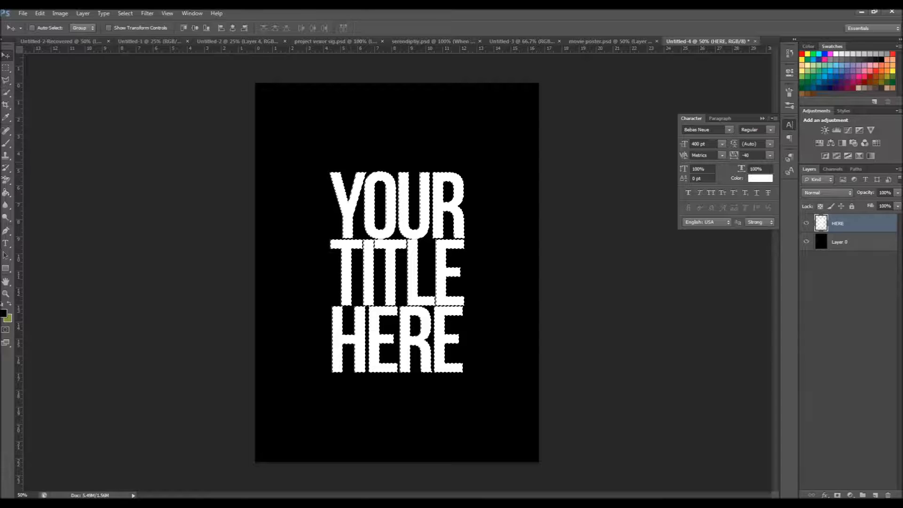
left_click(849, 241)
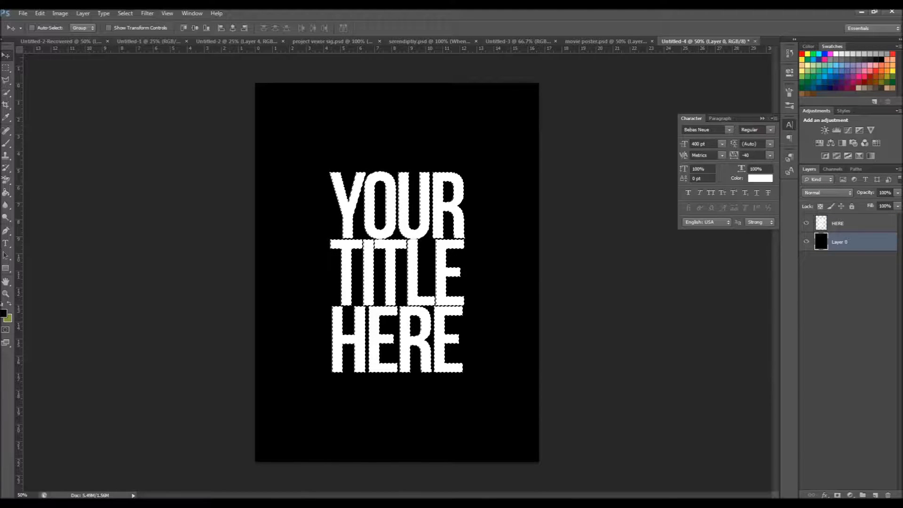
key("Delete")
key("ctrl+d")
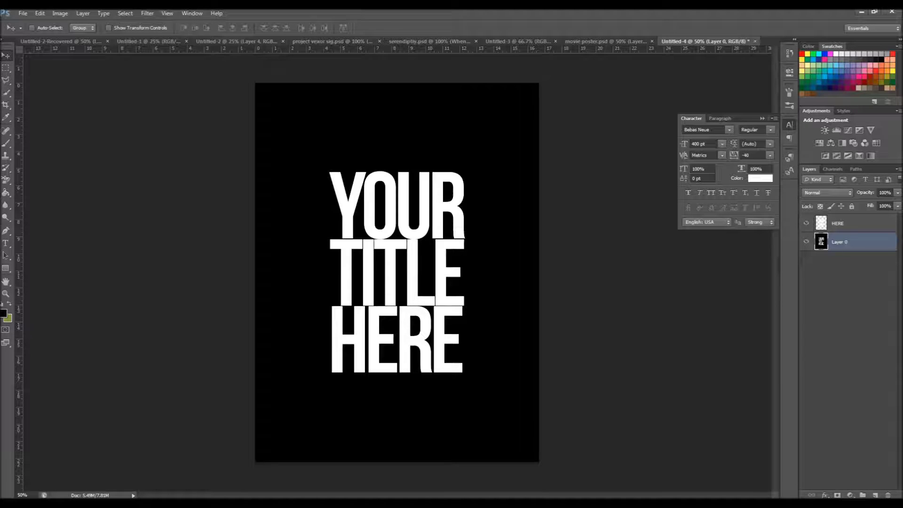
left_click(849, 223)
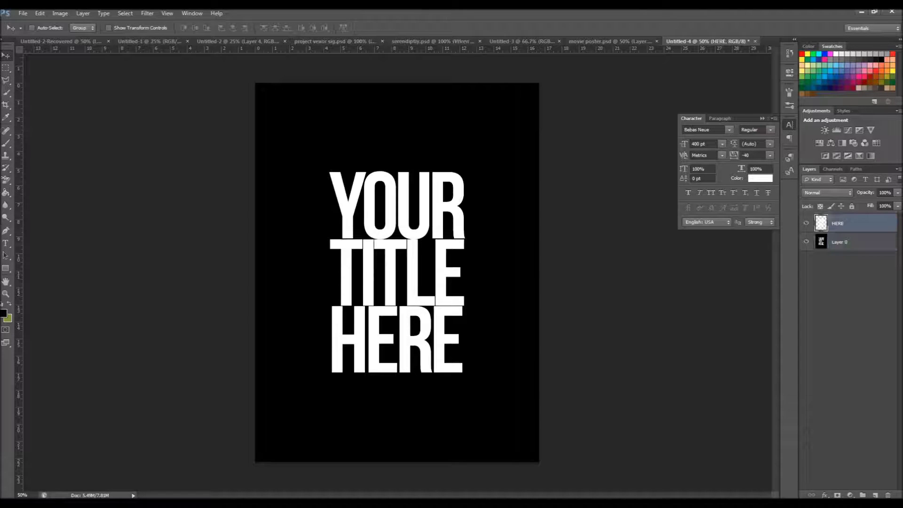
key("Delete")
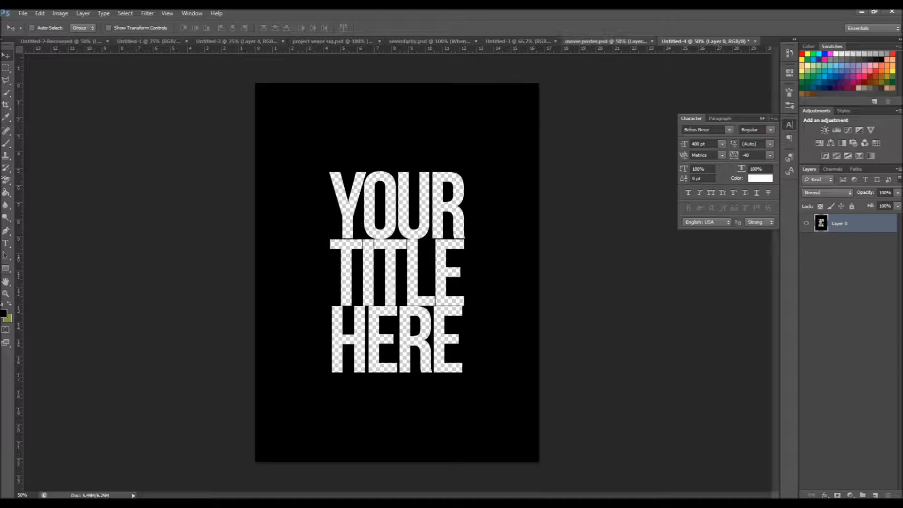
- Copy the waterside castle image on Layer 1 of movie poster.psd and paste it into the Untitled-4 poster
left_click(606, 41)
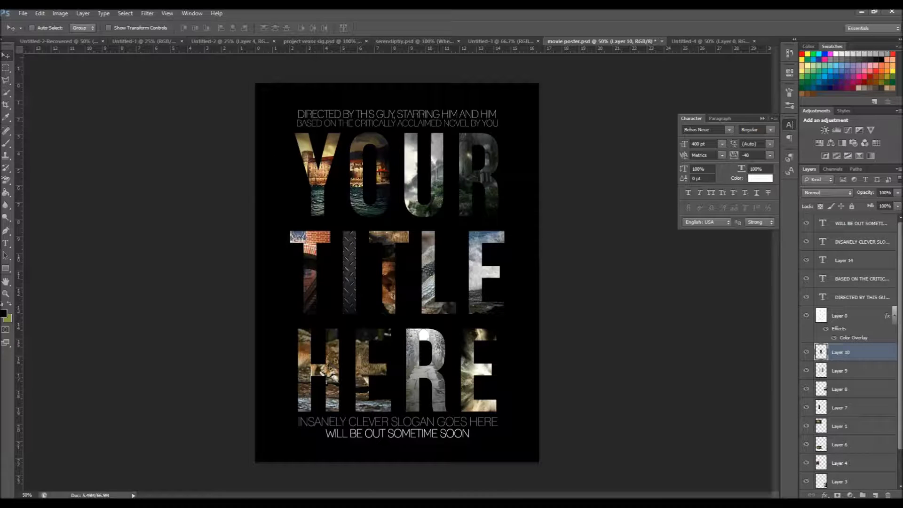
left_click(853, 407)
left_click(854, 426)
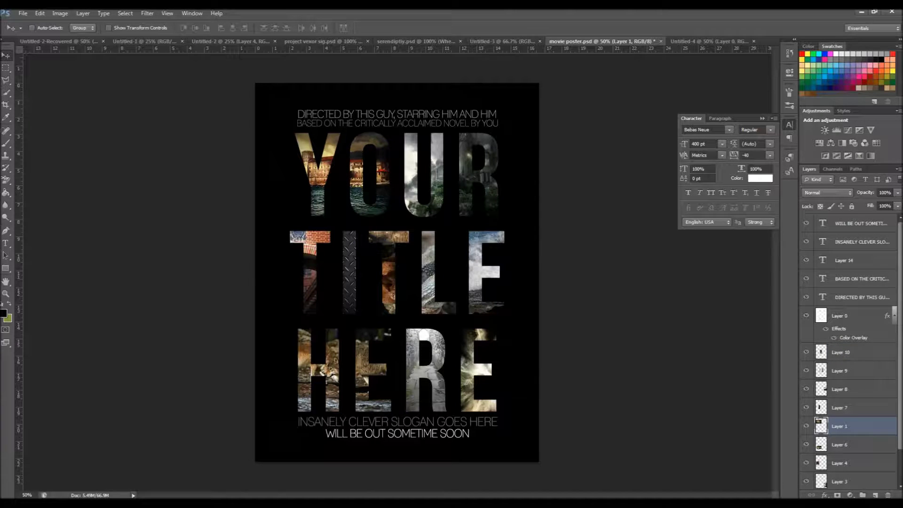
left_click(821, 425, "ctrl")
key("ctrl+Tab")
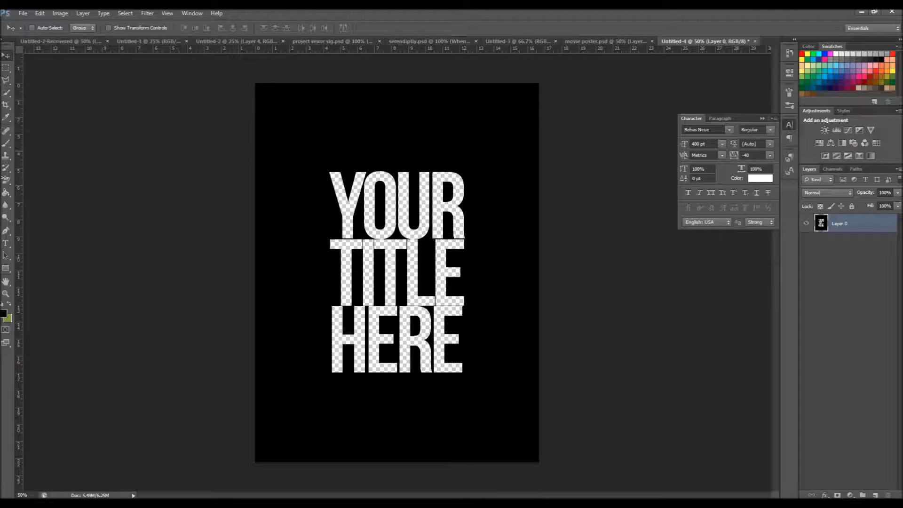
key("ctrl+v")
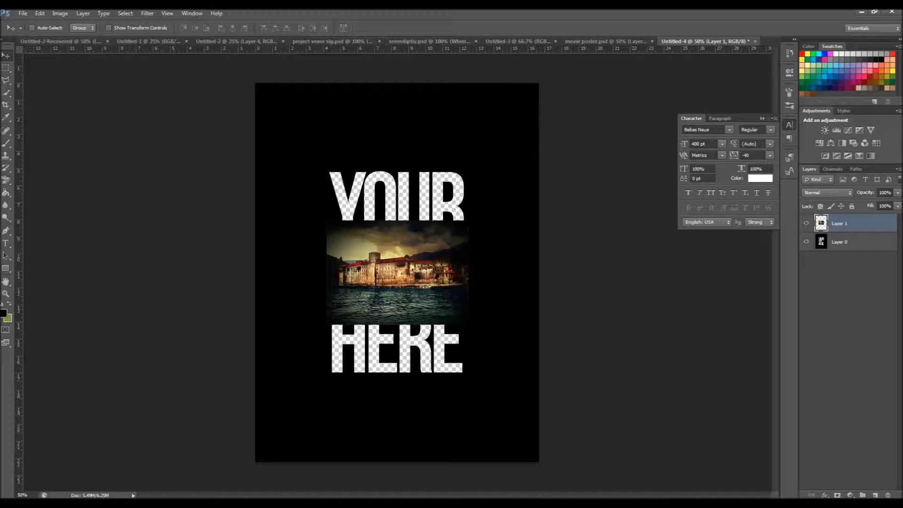
- Place the waterside castle image beneath the black cut-out Layer 0 and position it so it fills the word YOUR
left_click_drag(326, 271, 329, 173)
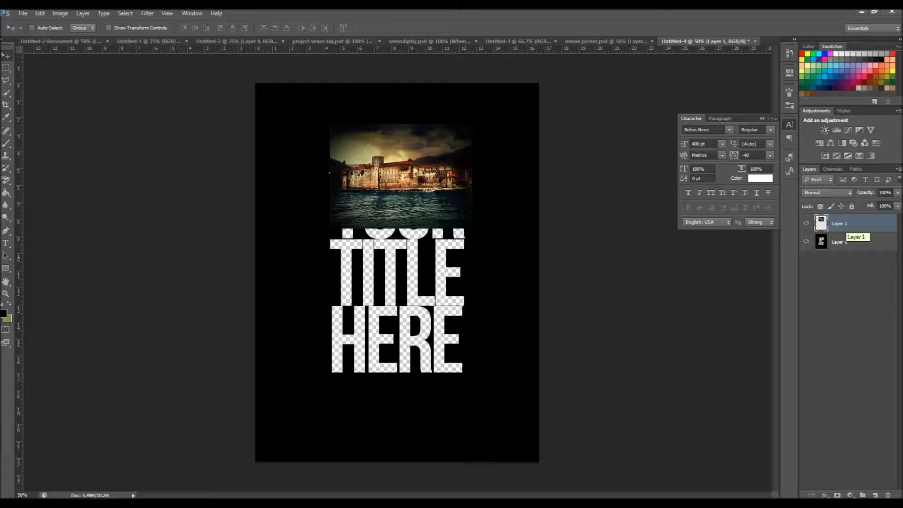
left_click_drag(820, 241, 820, 219)
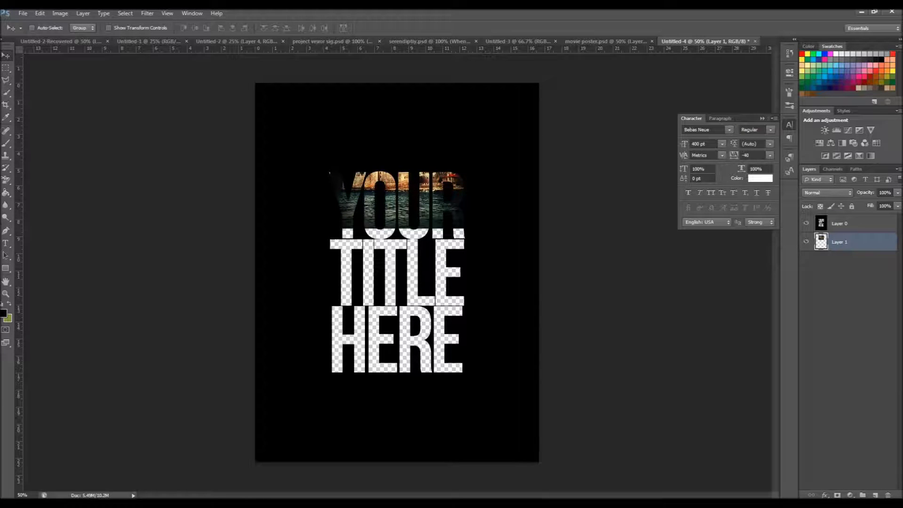
mouse_move(395, 209)
left_mouse_down()
mouse_move(395, 225)
mouse_move(399, 200)
left_mouse_up()
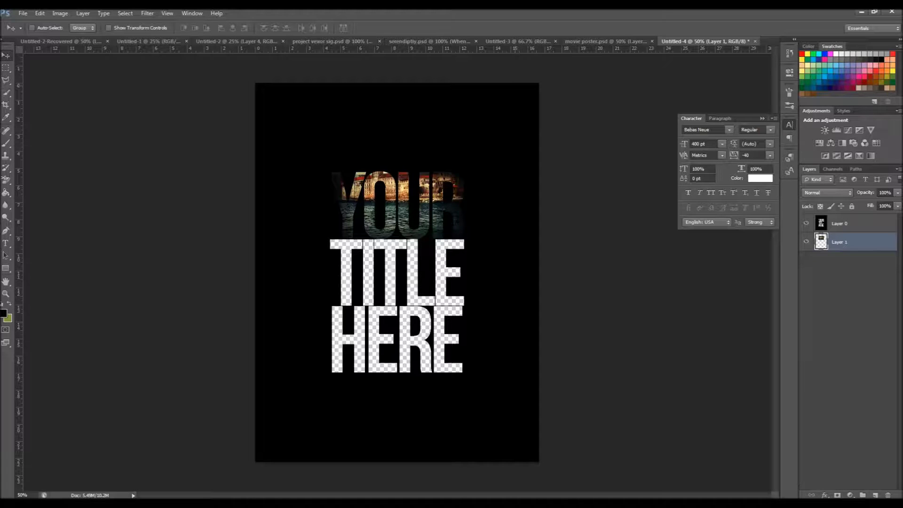
- Copy the grey cloudy image on Layer 2 of movie poster.psd into Untitled-4 and position it behind the word HERE
left_click(605, 41)
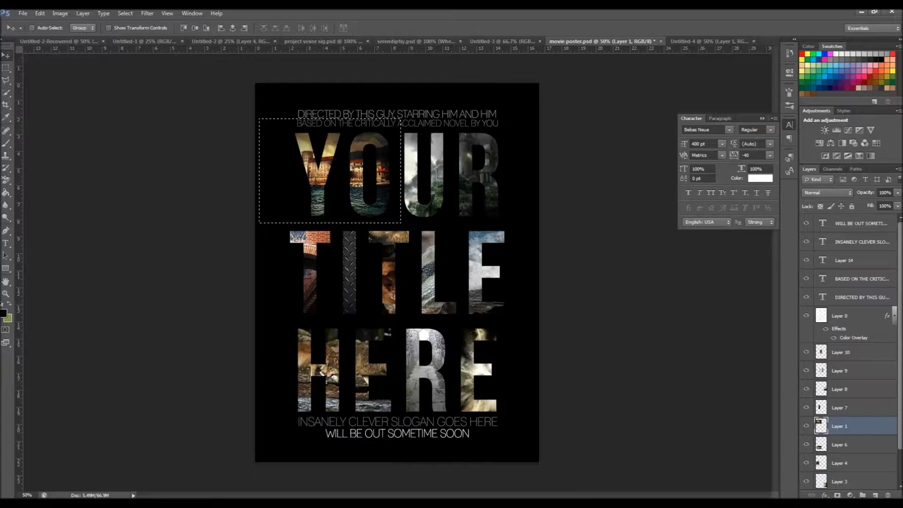
left_click(840, 461)
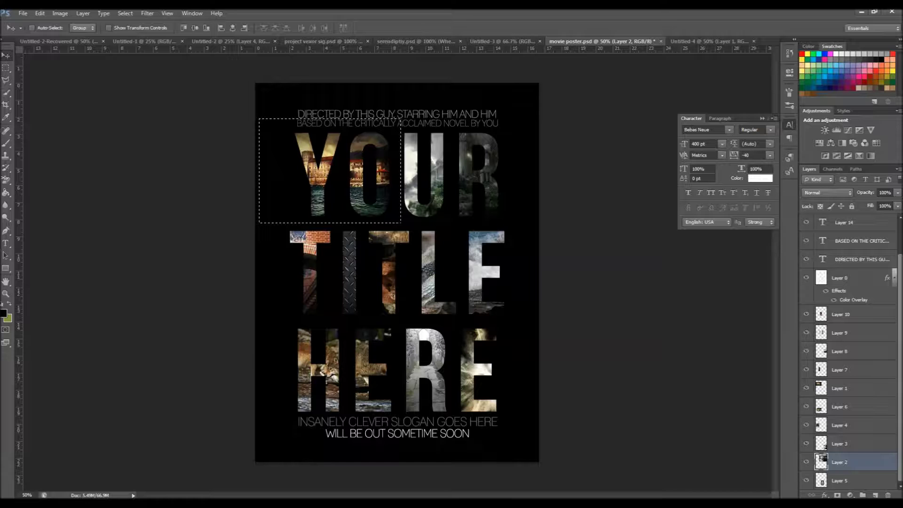
left_click(820, 462, "ctrl")
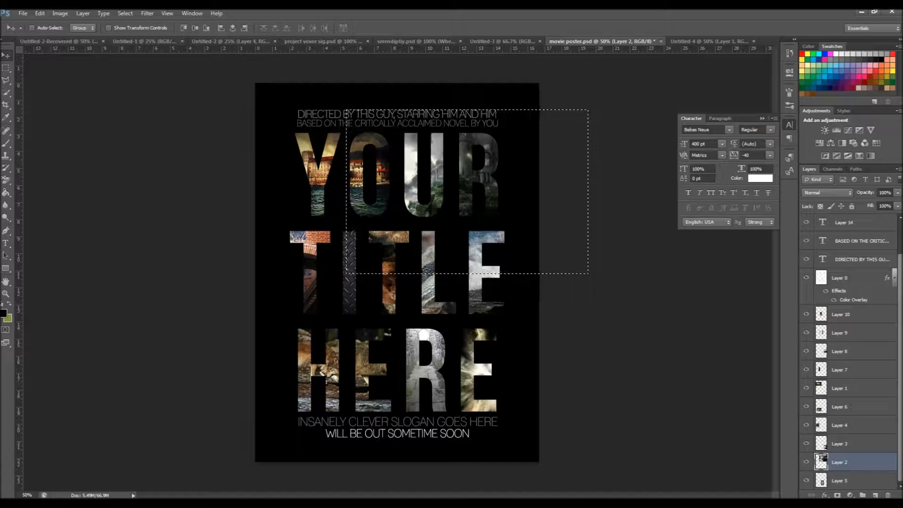
left_click(710, 41)
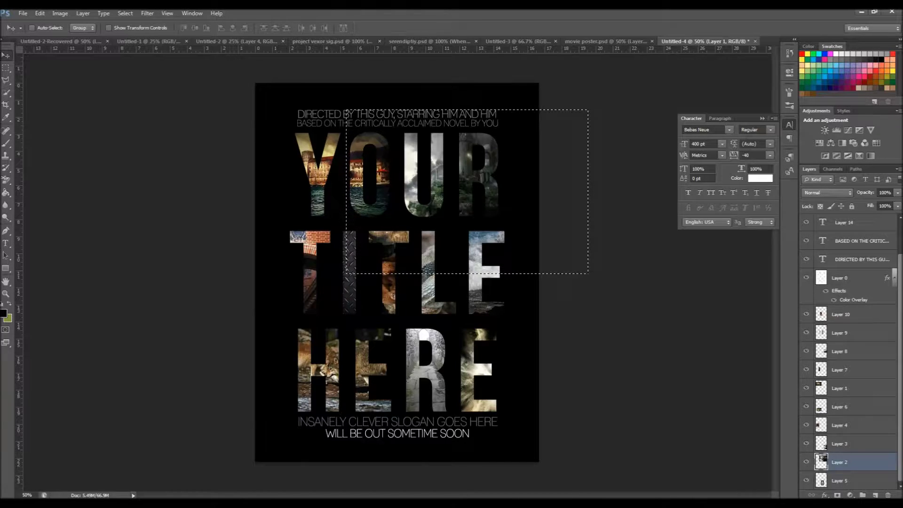
key("ctrl+v")
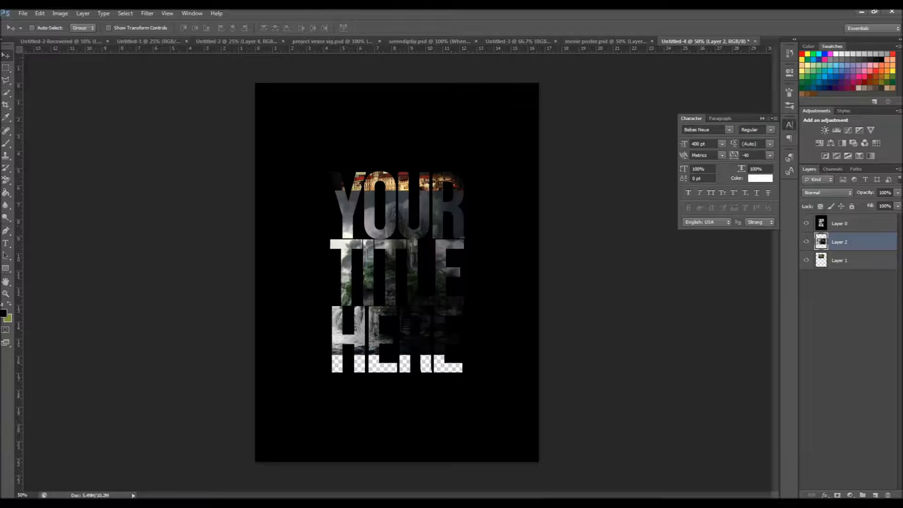
left_click_drag(381, 329, 422, 384)
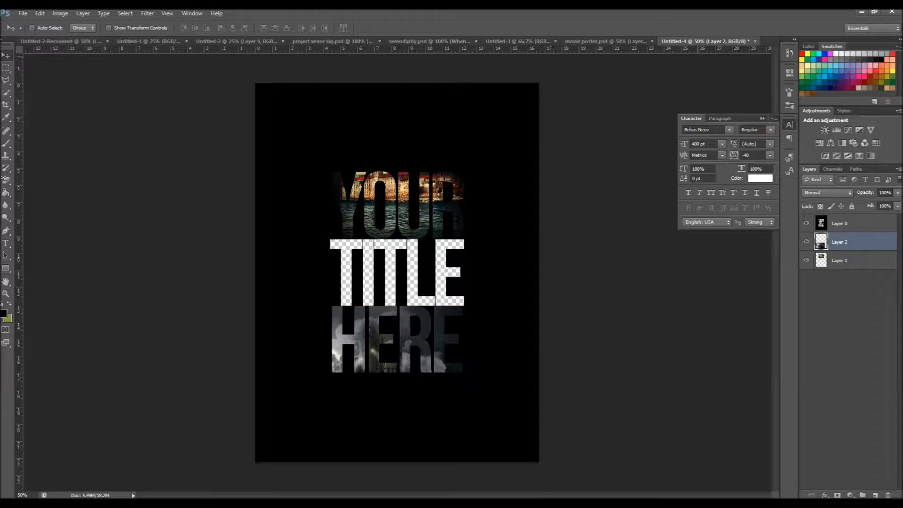
- Copy the cloudy sky image on Layer 8 of movie poster.psd and paste it into the Untitled-4 poster
left_click(606, 41)
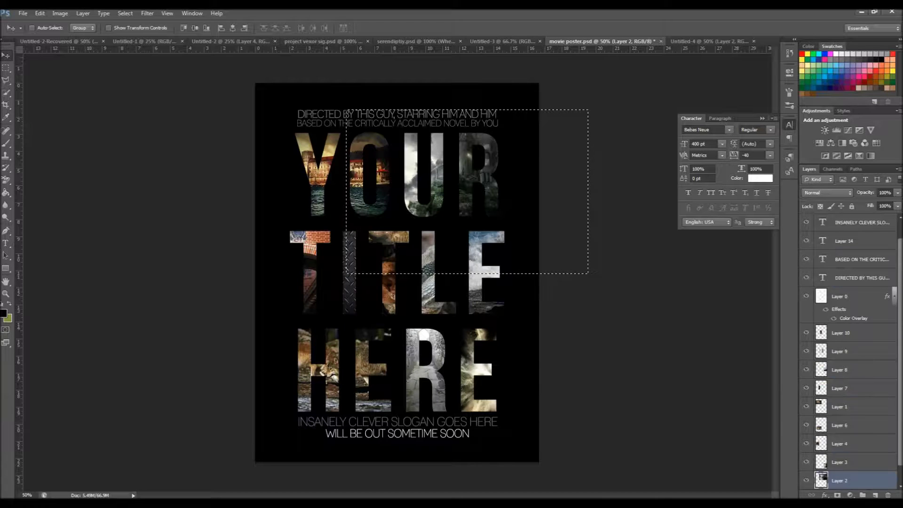
scroll(849, 352, "down", 1)
left_click(849, 443)
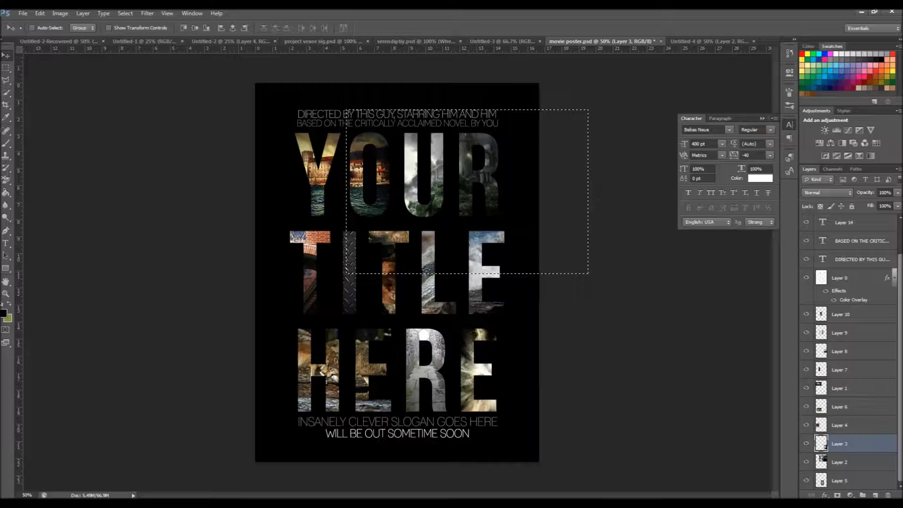
scroll(849, 353, "up", 2)
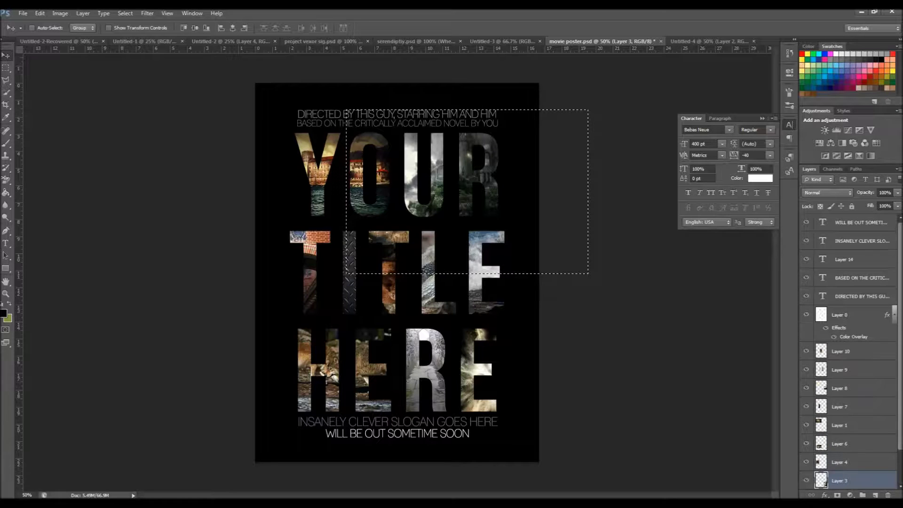
left_click(849, 424)
left_click(848, 388)
left_click(820, 388, "ctrl")
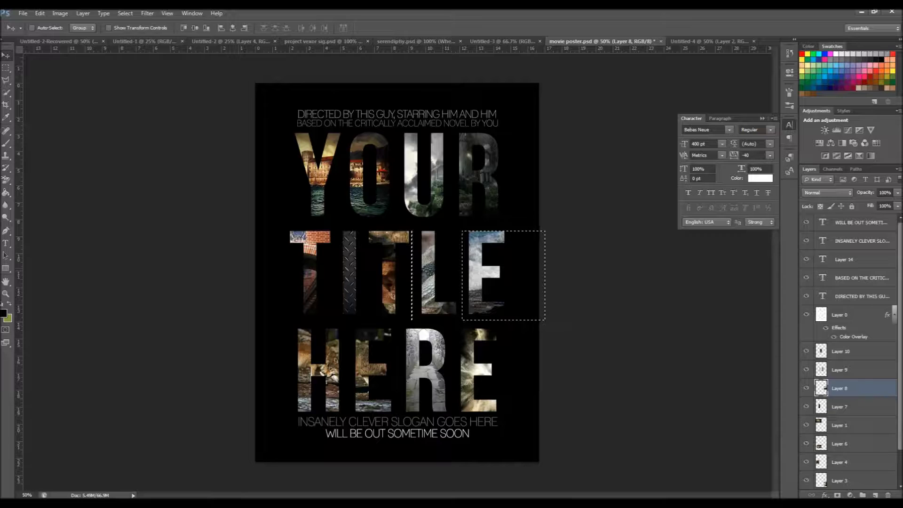
left_click(708, 41)
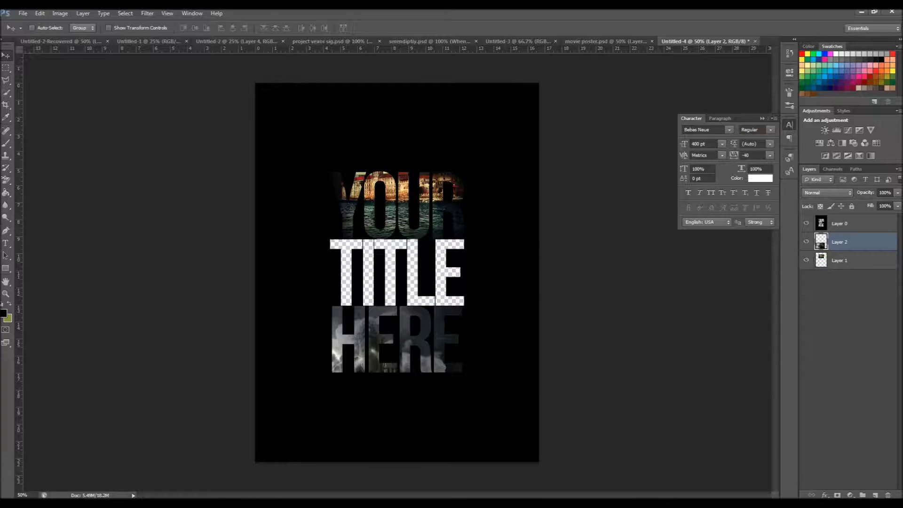
key("ctrl+v")
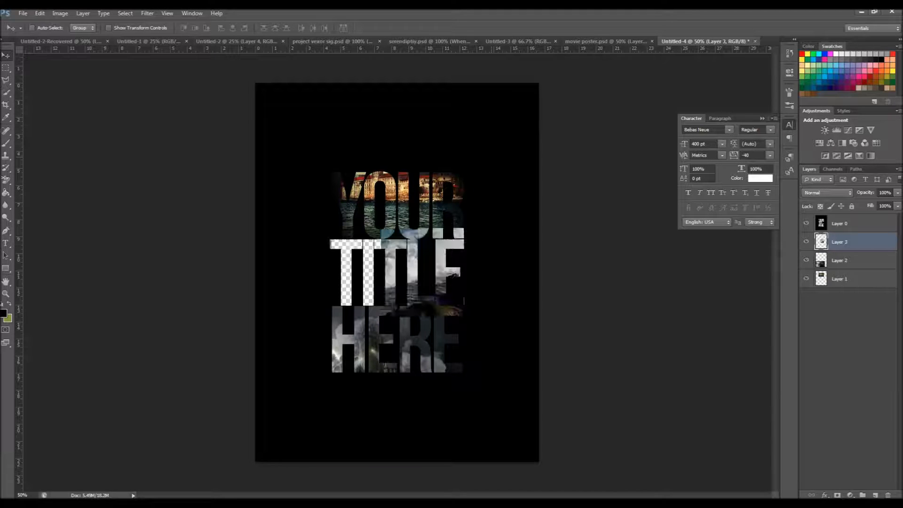
- Move the pasted sky image behind the first letters of TITLE and reorder its layer below Layer 2 and Layer 1
left_click_drag(414, 249, 381, 272)
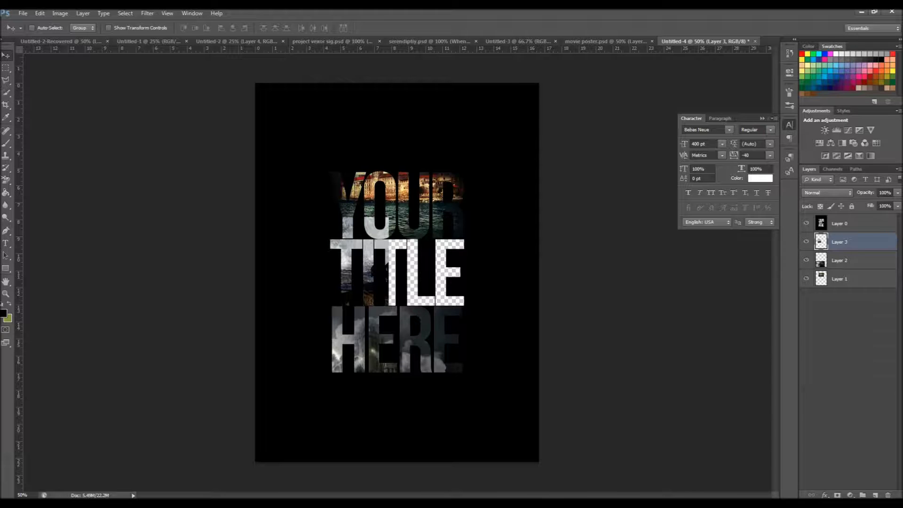
left_click_drag(821, 242, 821, 268)
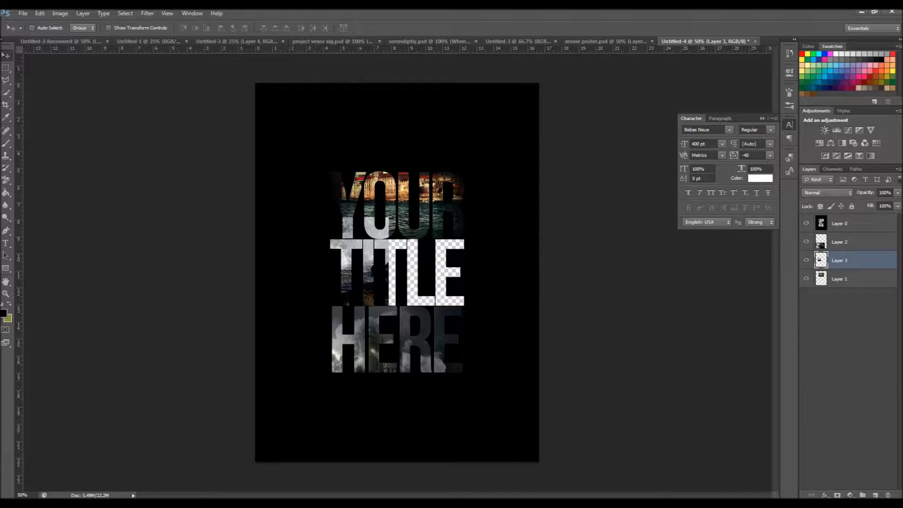
left_click_drag(821, 260, 821, 285)
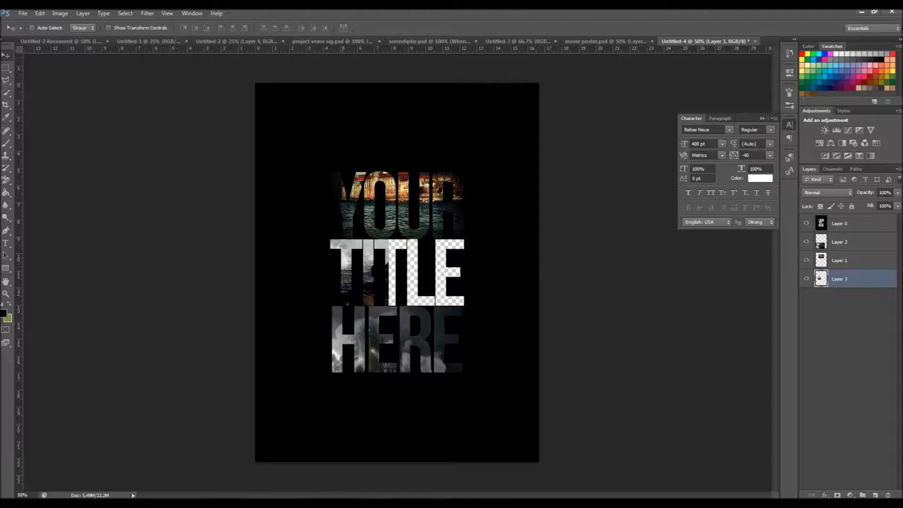
- Raise Layer 3 directly beneath Layer 0 and delete the strip of its sky image that overlaps the bottom of YOUR
left_click_drag(828, 278, 806, 241)
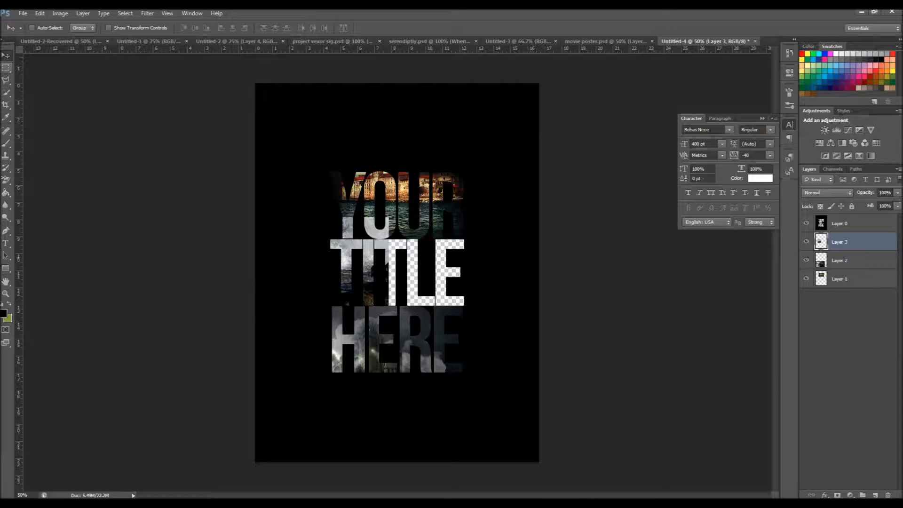
left_click(6, 67)
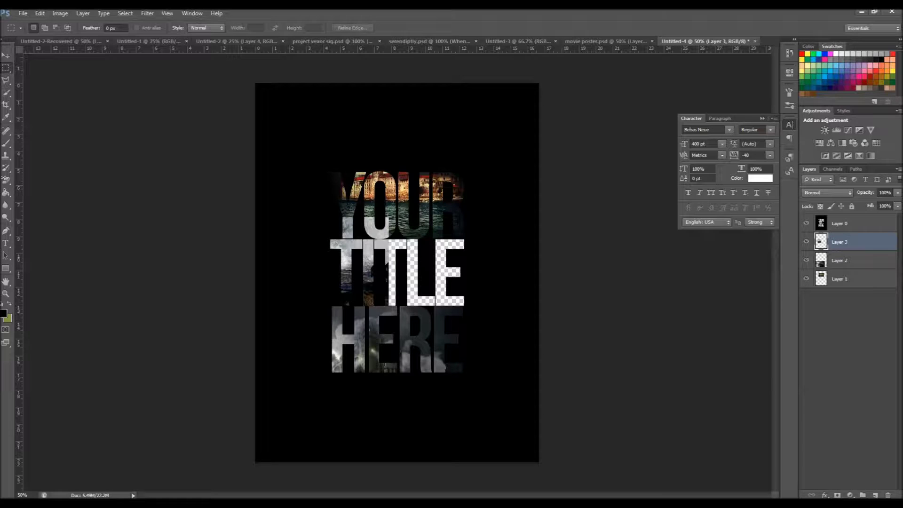
left_click_drag(320, 239, 428, 214)
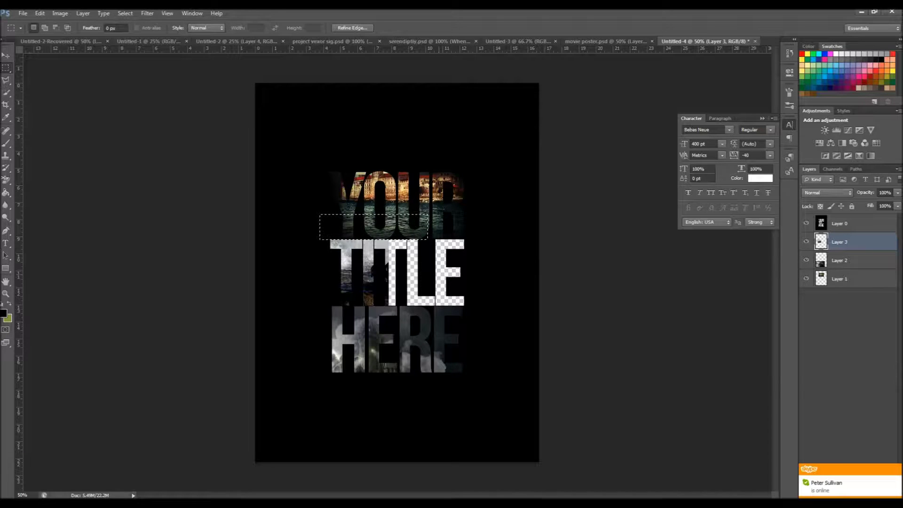
key("ctrl+d")
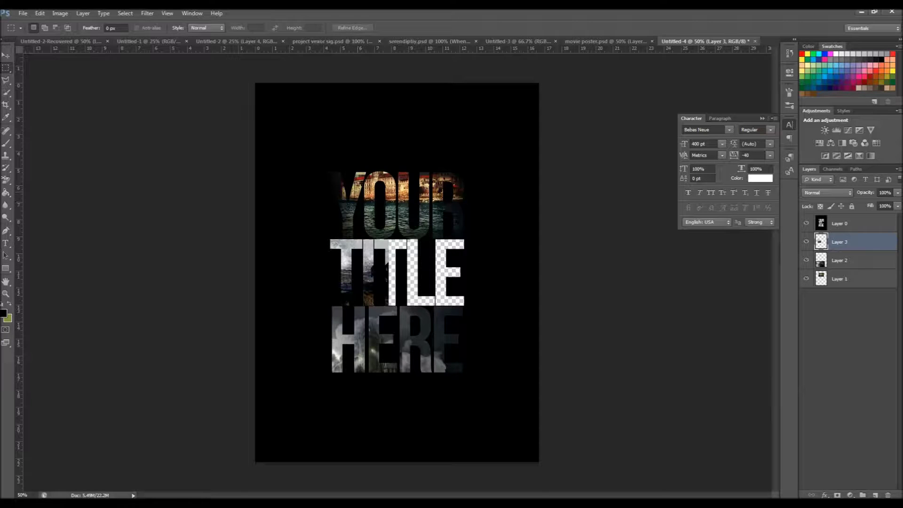
left_click_drag(351, 166, 379, 219)
key("ctrl+d")
left_click(6, 80)
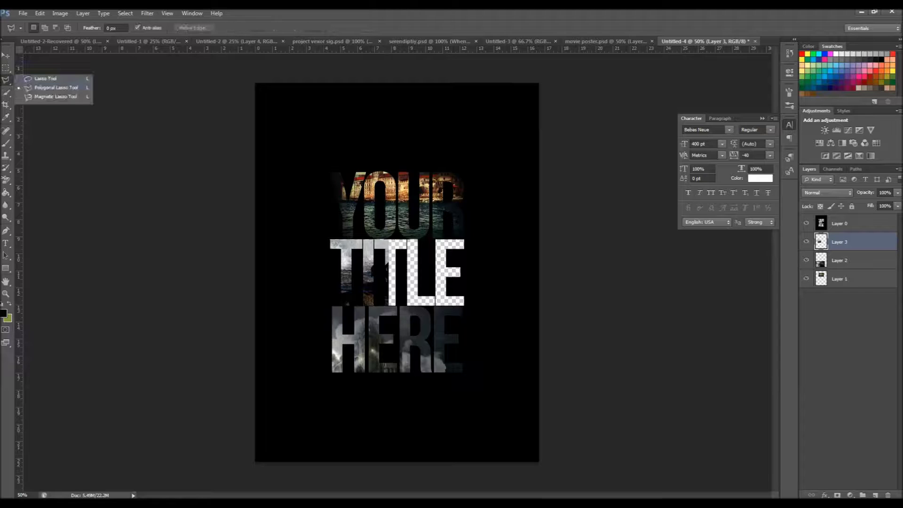
key("Escape")
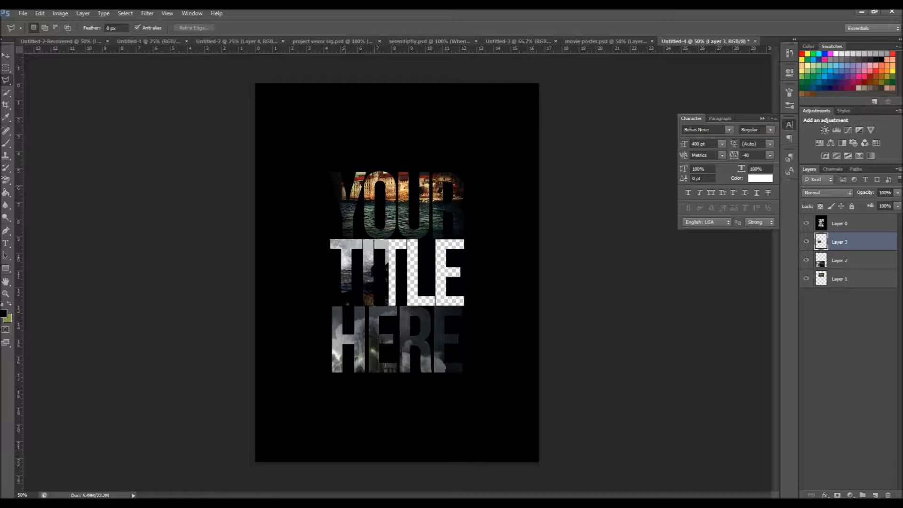
left_click(362, 196)
left_click(370, 154)
left_click(346, 159)
left_click(357, 226)
left_click(361, 197)
key("ctrl+d")
- Copy the brick archway image on Layer 4 of movie poster.psd and paste it into the Untitled-4 poster
left_click(604, 41)
scroll(847, 354, "down", 2)
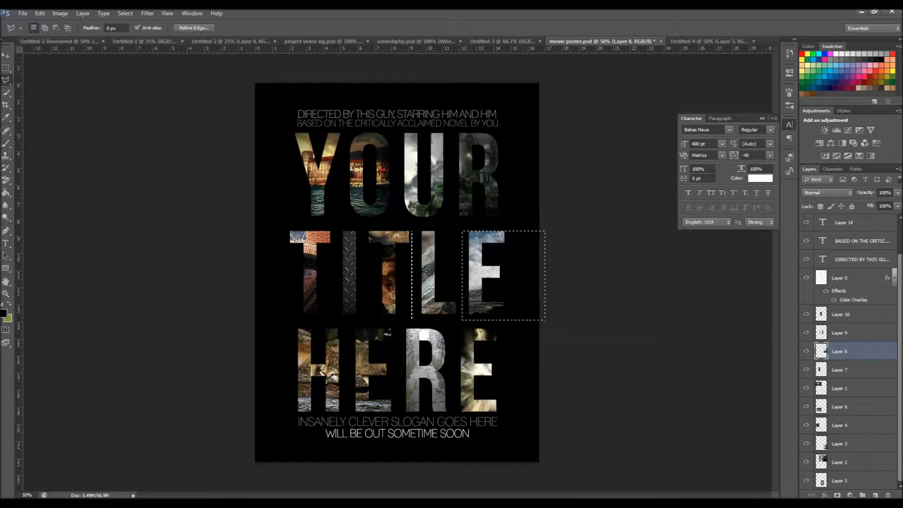
left_click(848, 425)
left_click(821, 425, "ctrl")
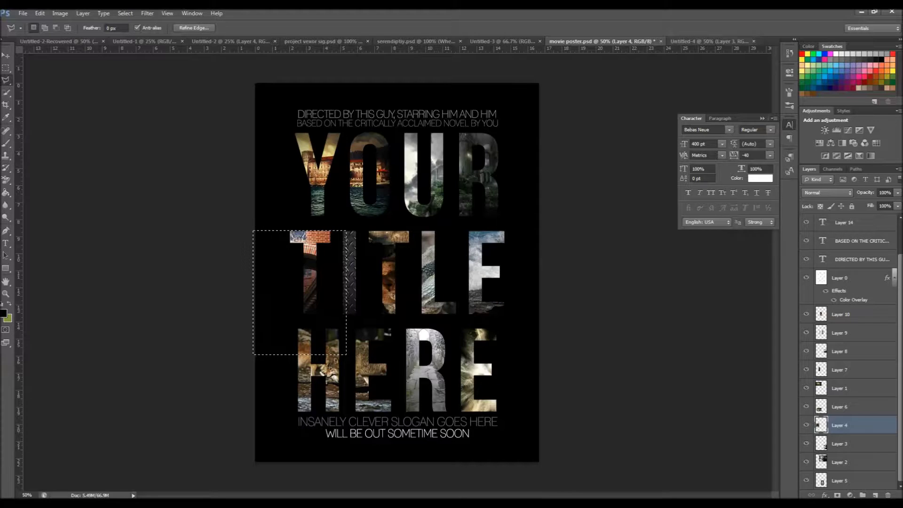
left_click(696, 41)
key("ctrl+v")
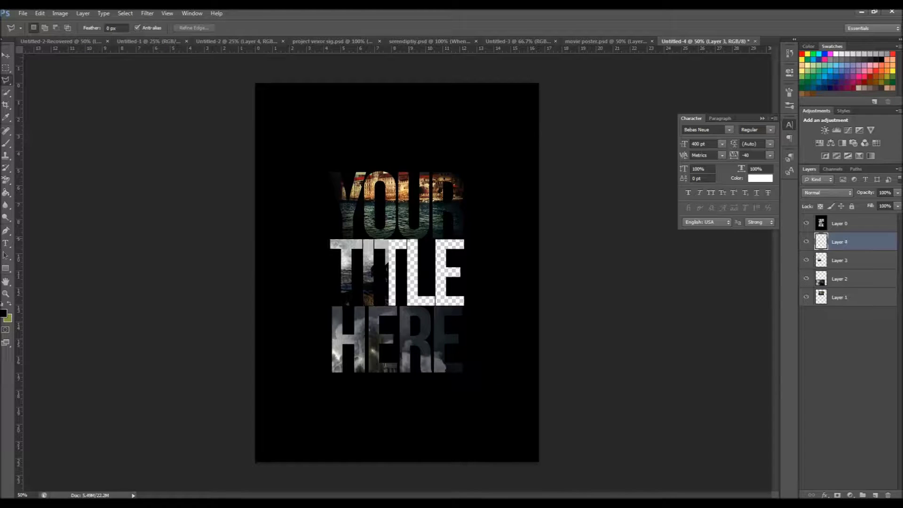
key("ctrl+v")
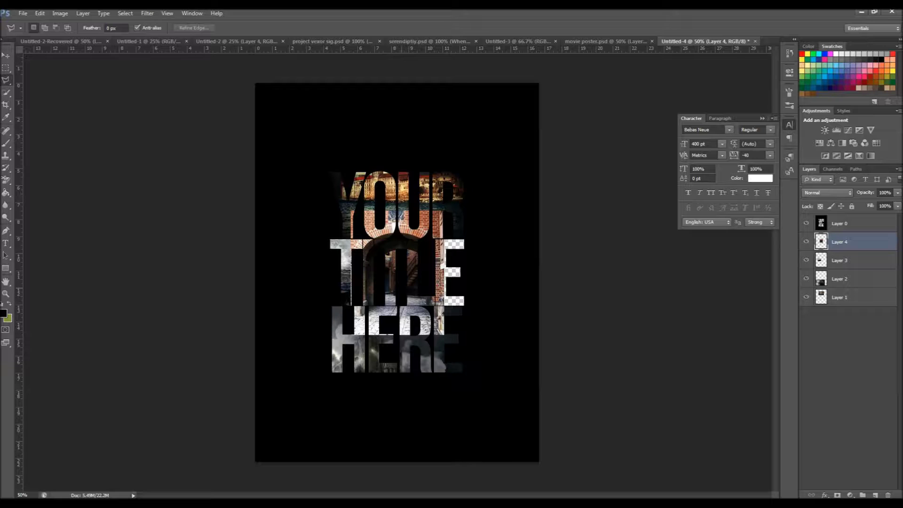
- Move the pasted archway image toward the end of TITLE and place its layer at the bottom of the stack, below Layer 1
left_click(404, 288)
key("Escape")
key("v")
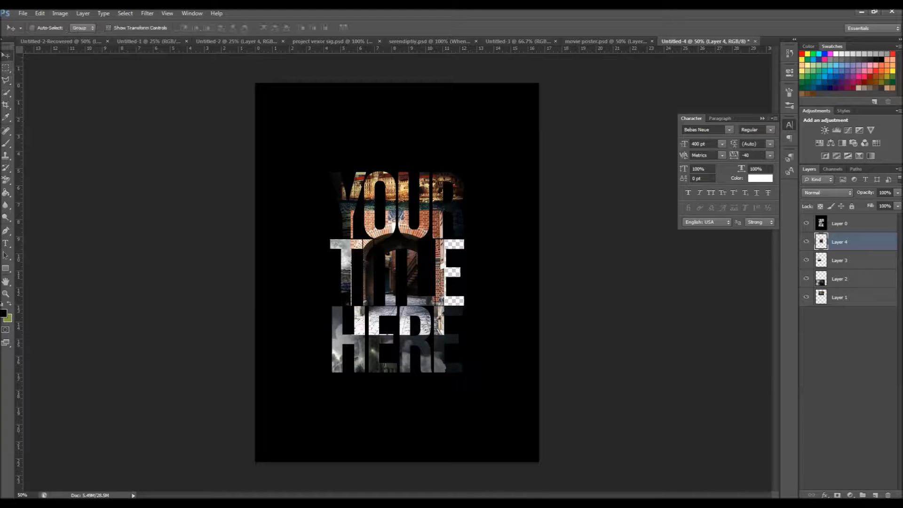
left_click_drag(410, 302, 431, 301)
left_click_drag(839, 241, 840, 305)
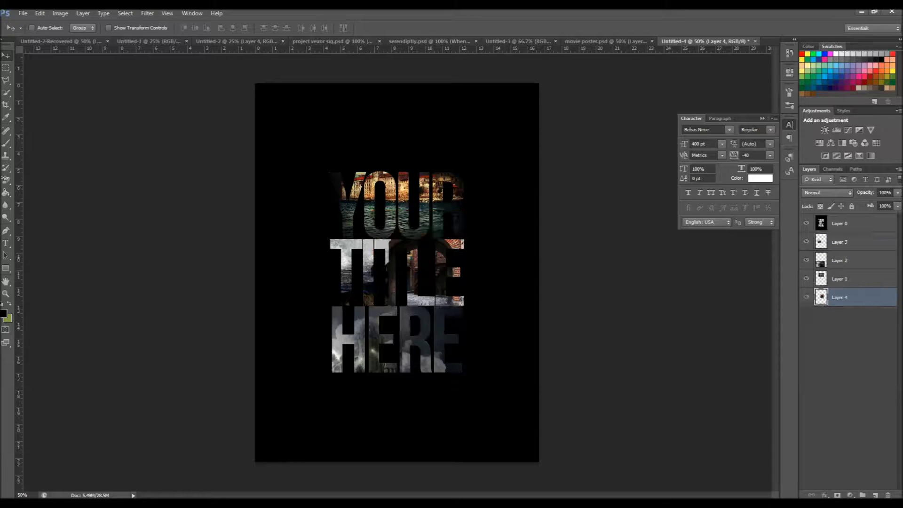
- Shift the archway image horizontally until it fills the last letters of TITLE with no transparent gaps
left_click_drag(455, 270, 491, 270)
key("Right")
key("Left")
key("Left")
key("Left")
key("Left")
key("Left")
key("Left")
key("Left")
key("Left")
key("Left")
key("Left")
key("Left")
key("Left")
key("Left")
key("Left")
key("Left")
key("Left")
key("Left")
key("Left")
key("Left")
key("Left")
key("Left")
key("Left")
key("Left")
key("Left")
key("Left")
key("Left")
key("Left")
key("Left")
key("Left")
key("Left")
key("Left")
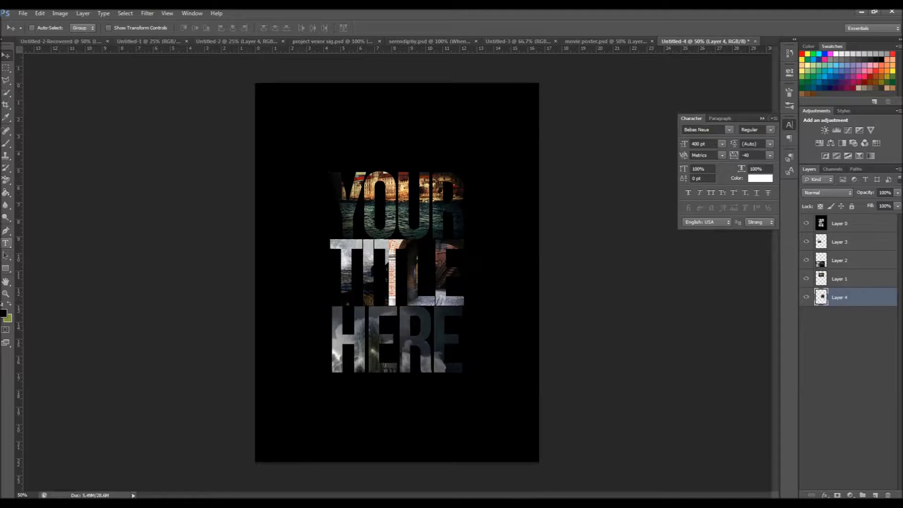
- Place two vertical guides, one along each outer edge of the title block
left_click_drag(18, 254, 330, 285)
left_click_drag(19, 266, 464, 275)
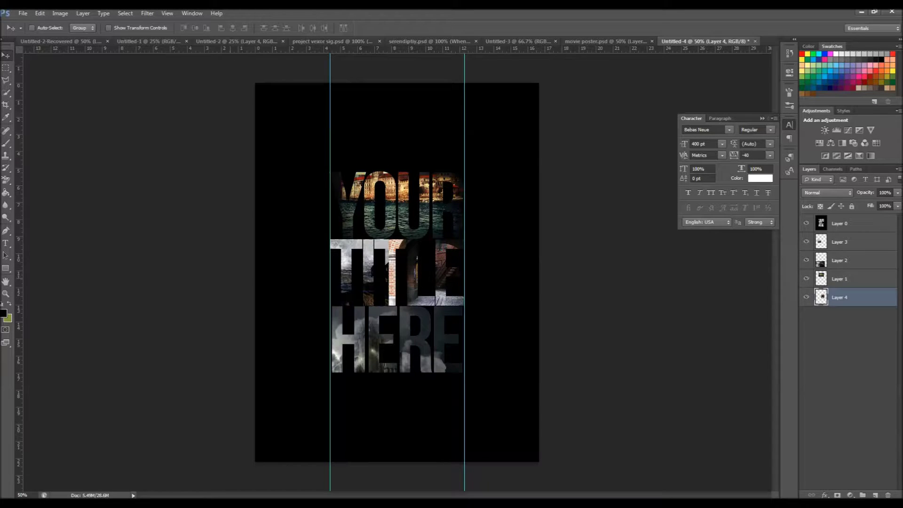
- Pick up the Lane - Narrow 52 pt text settings from the INSANELY CLEVER SLOGAN layer in movie poster.psd and return to Untitled-4
key("t")
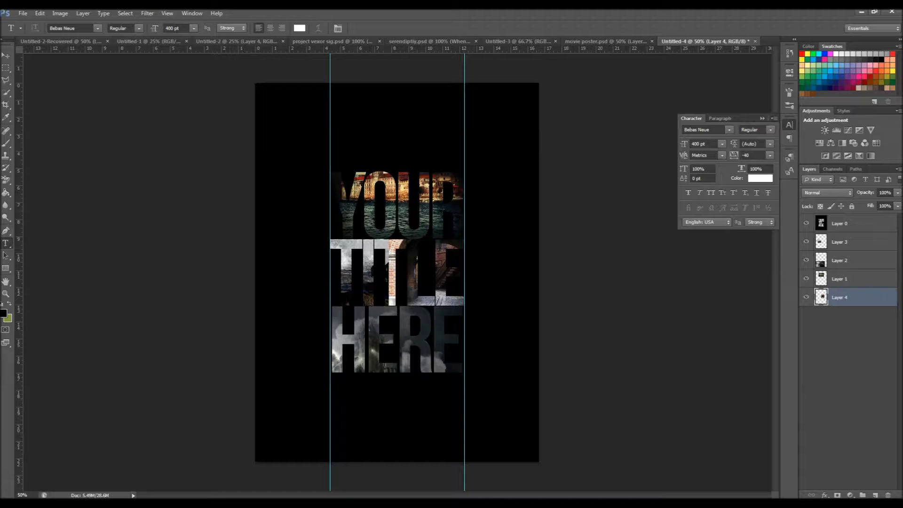
left_click(605, 41)
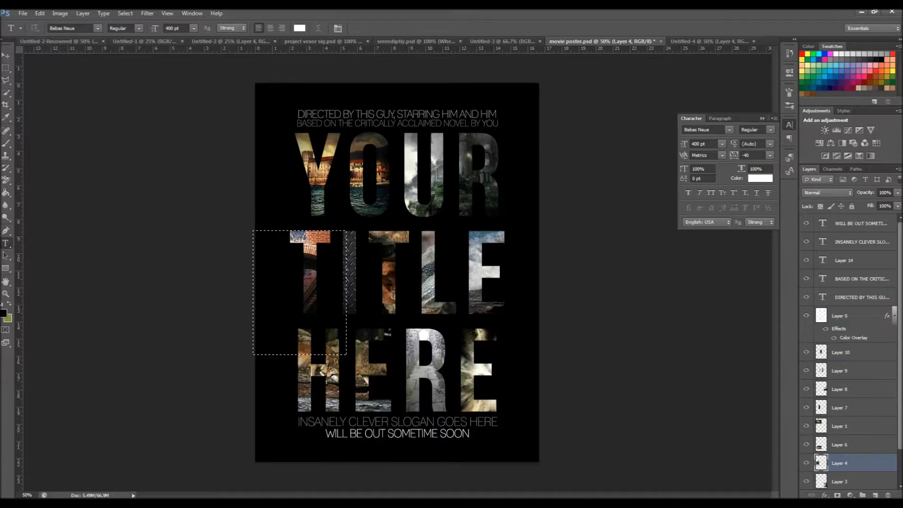
left_click(861, 242)
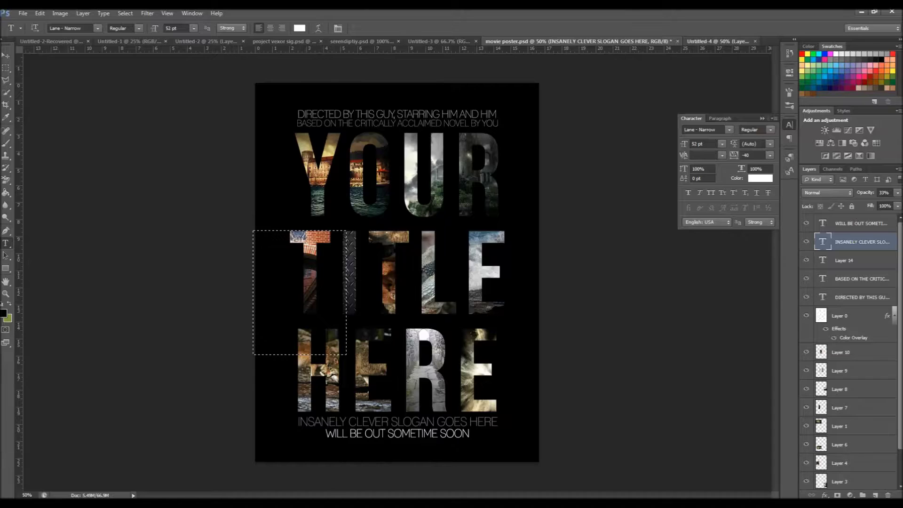
key("ctrl+Tab")
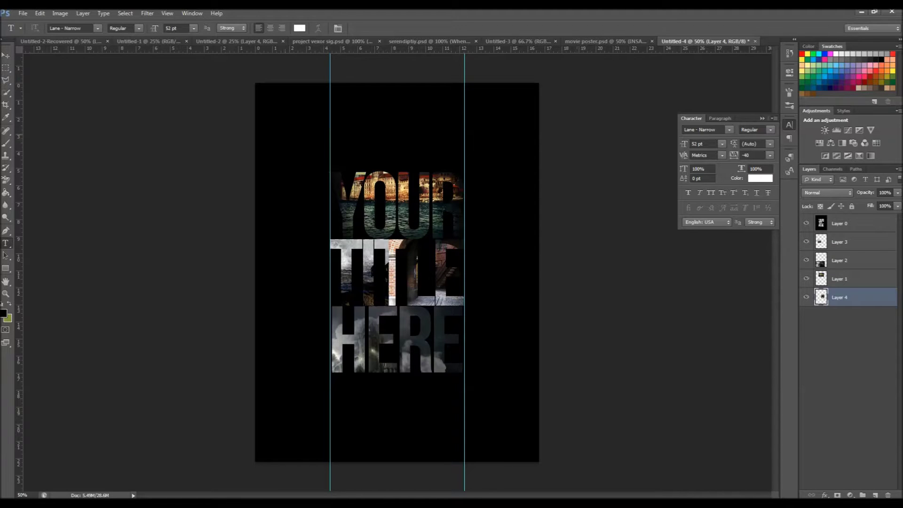
- Add the text line YOUR TIME IS COMING above the word YOUR
left_click(348, 146)
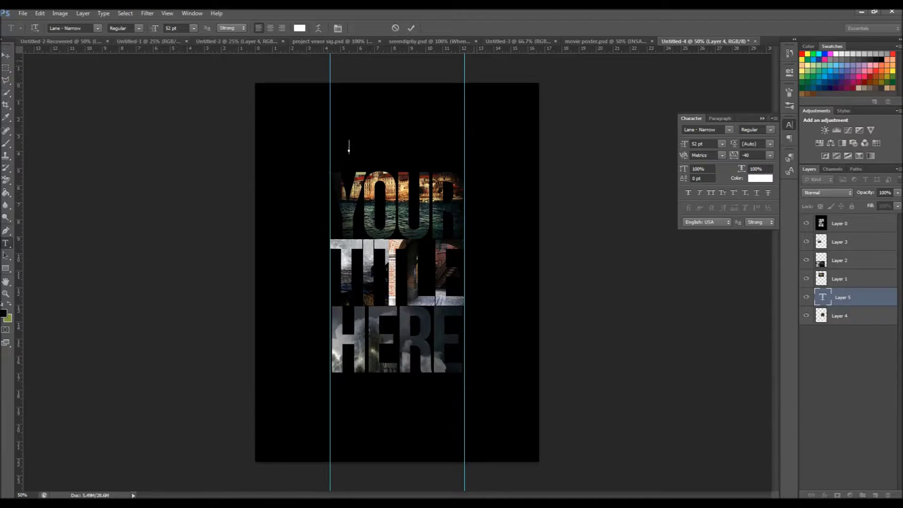
type("directed by")
key("BackSpace")
type("someone")
key("ctrl+a")
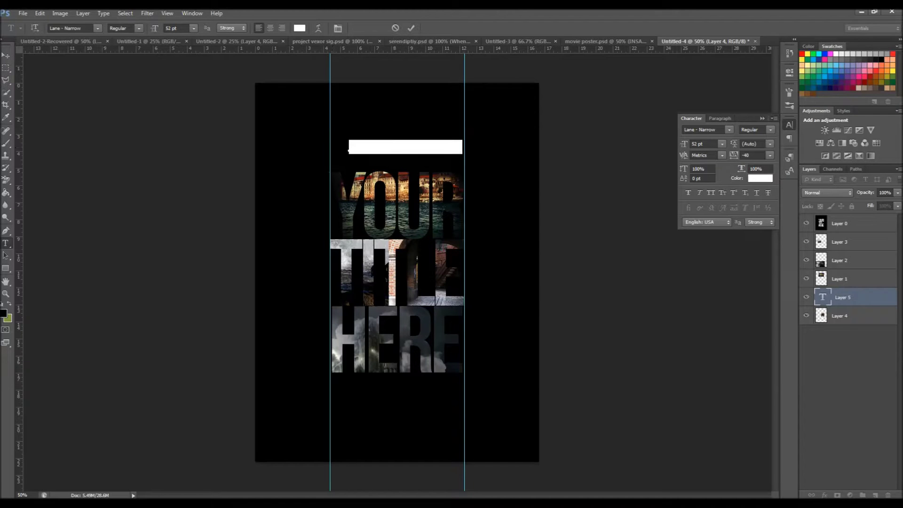
- Set the foreground colour to white (ffffff) for the text line and move its layer above Layer 0
left_click(4, 314)
left_click(519, 187)
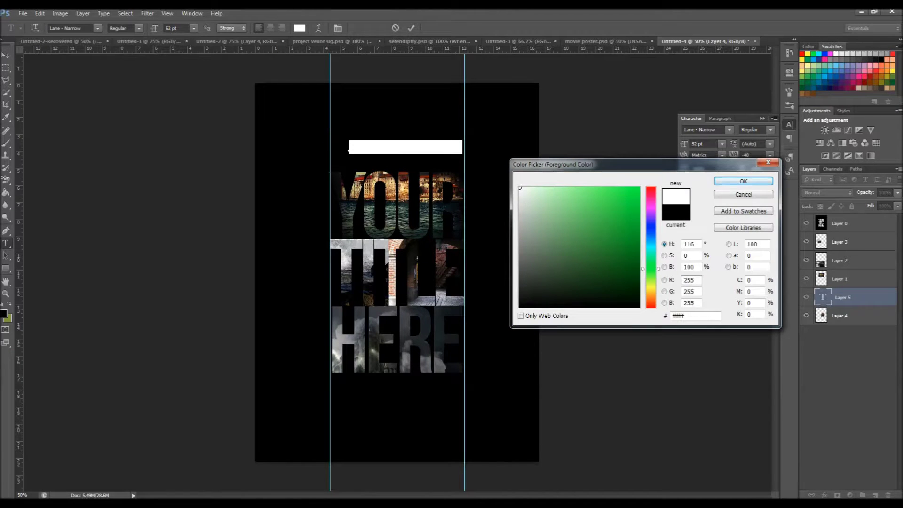
key("Return")
left_click(462, 147)
left_click_drag(462, 147, 348, 149)
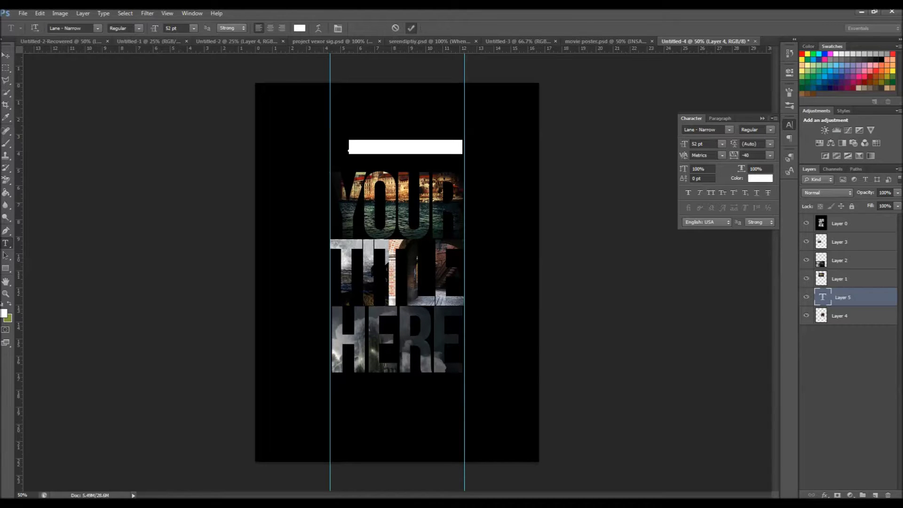
left_click(411, 27)
left_click_drag(822, 297, 822, 214)
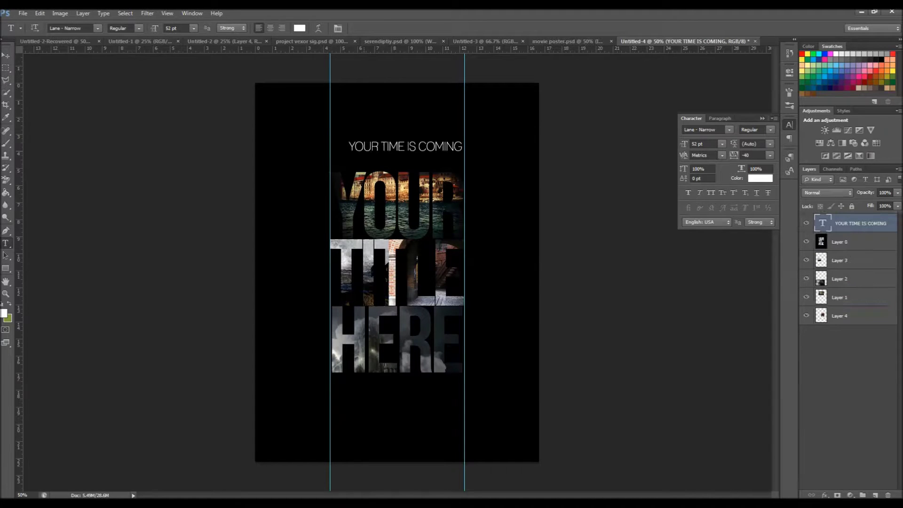
- Move the text line closer to the title between the guides and append VERY SOON to it
left_click(6, 55)
left_click_drag(404, 143, 395, 149)
key("t")
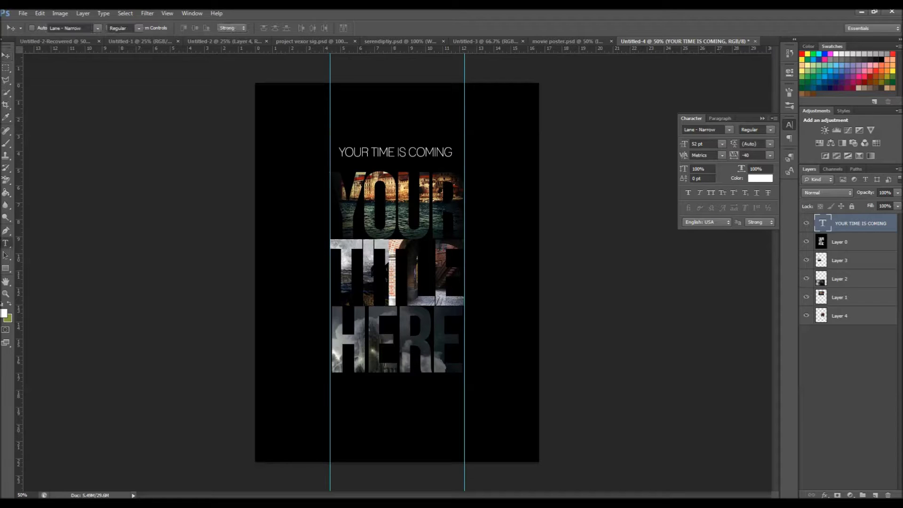
left_click_drag(339, 152, 451, 152)
left_click(452, 152)
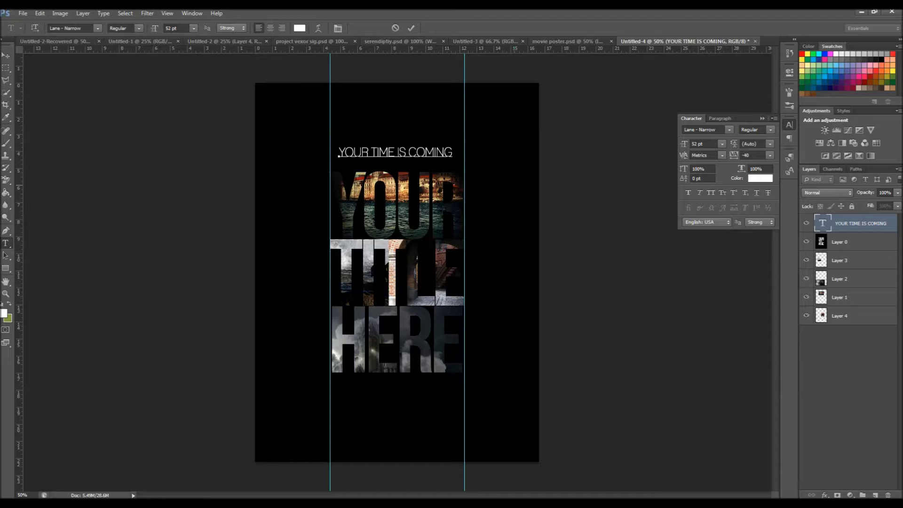
type("VERY SOON")
left_click(411, 28)
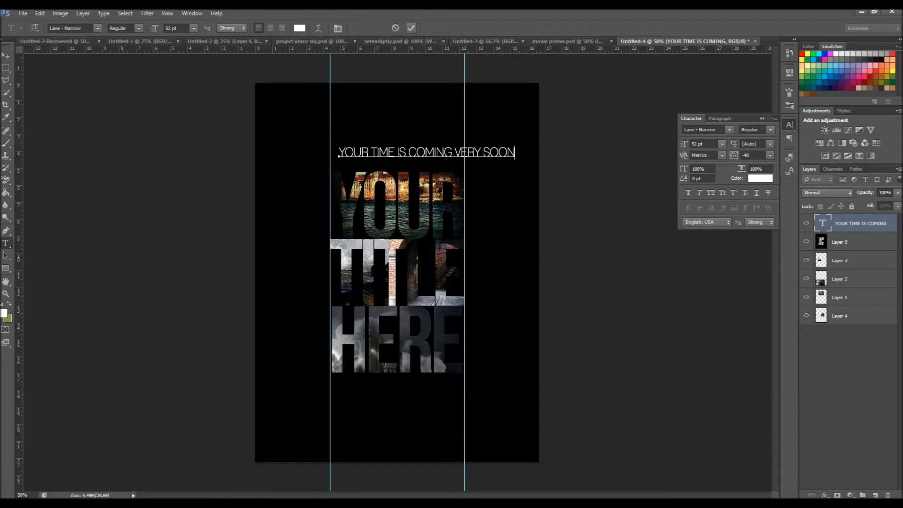
- Align the start of the text line with the left guide just above YOUR and set its font size to 48 pt
key("v")
left_click_drag(420, 151, 412, 162)
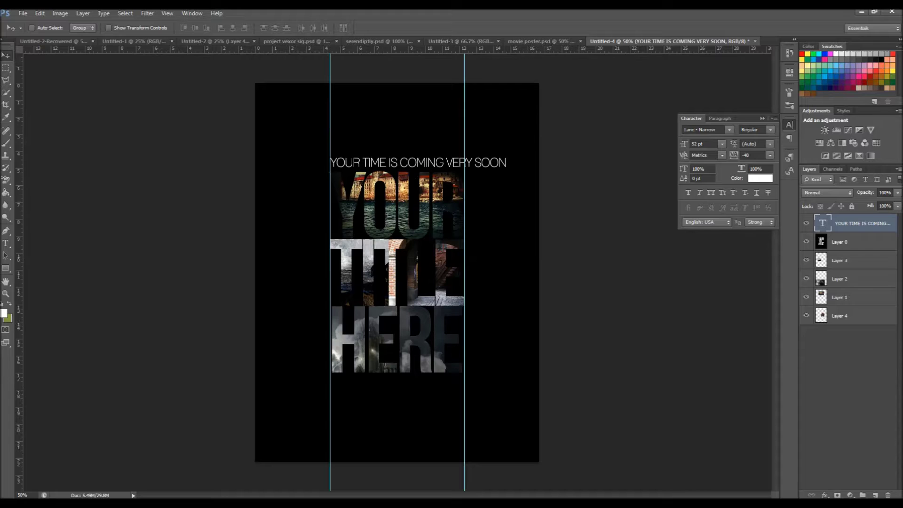
key("t")
key("Return")
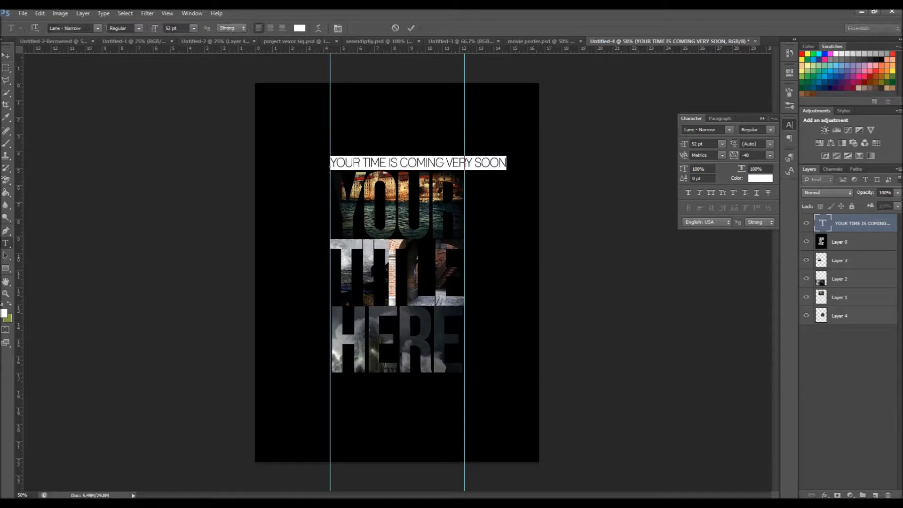
left_click(176, 28)
type("48")
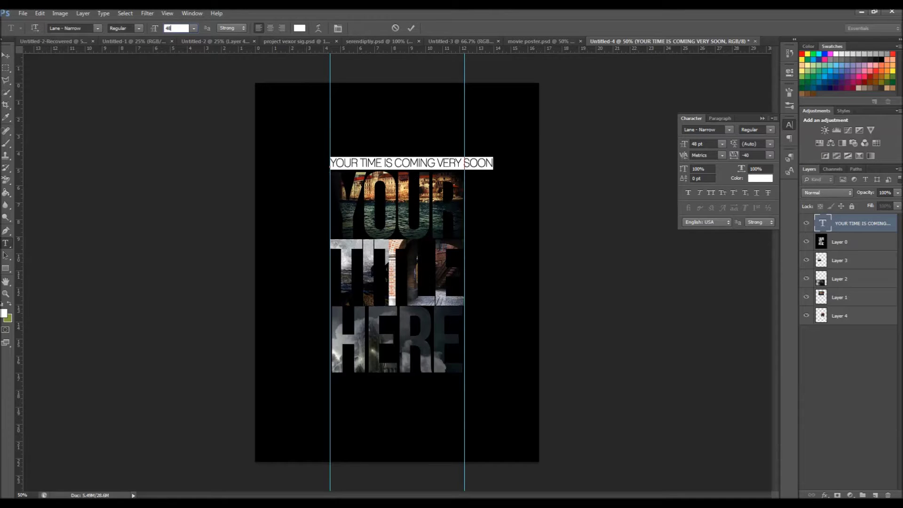
key("Return")
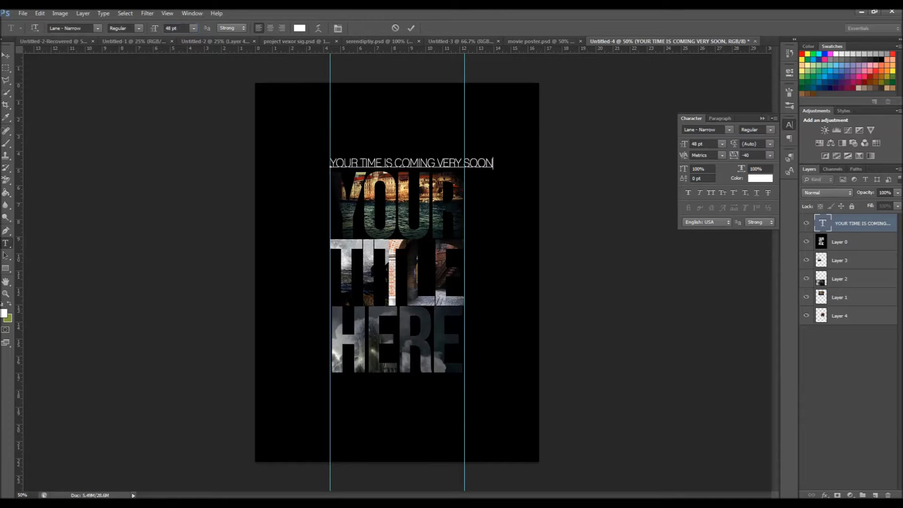
- Tighten the tracking of the whole YOUR TIME IS COMING VERY SOON line to -120
left_click_drag(493, 164, 309, 166)
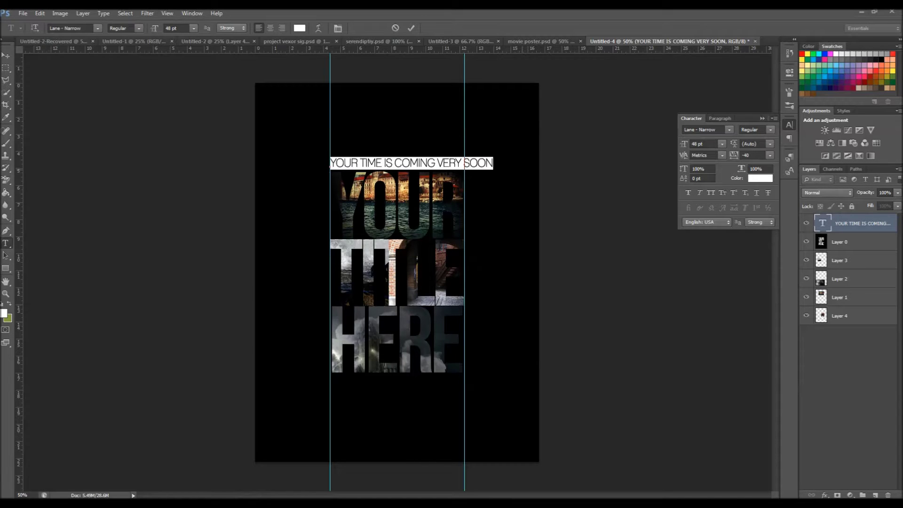
key("alt+Left")
key("alt+Left")
key("alt+Left")
key("alt+Left")
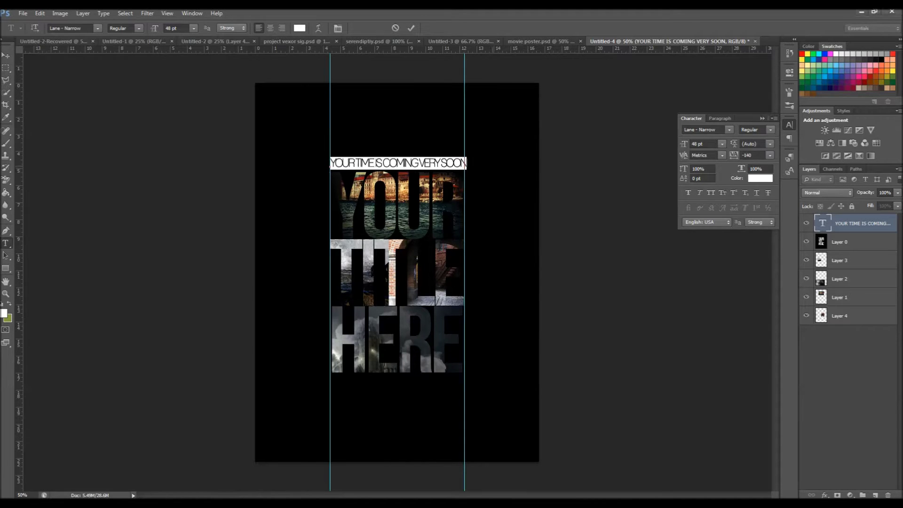
key("alt+Left")
key("alt+Right")
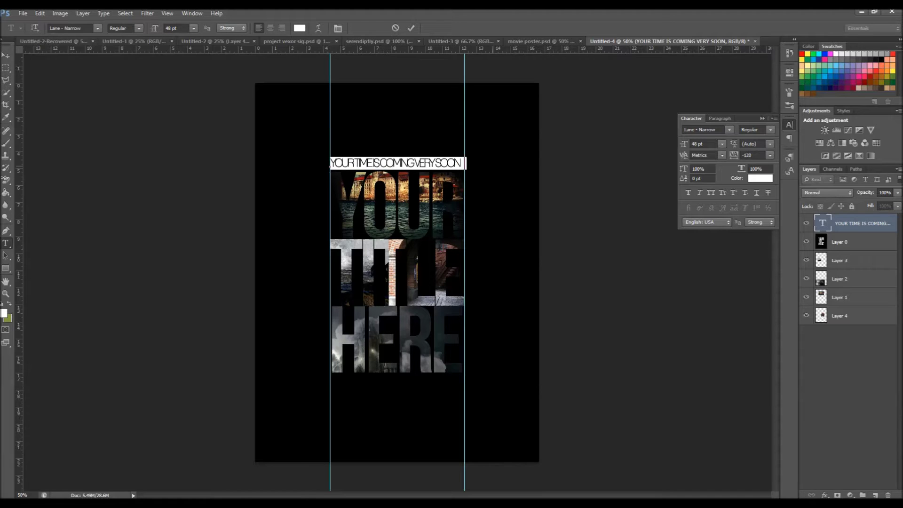
key("ctrl+Return")
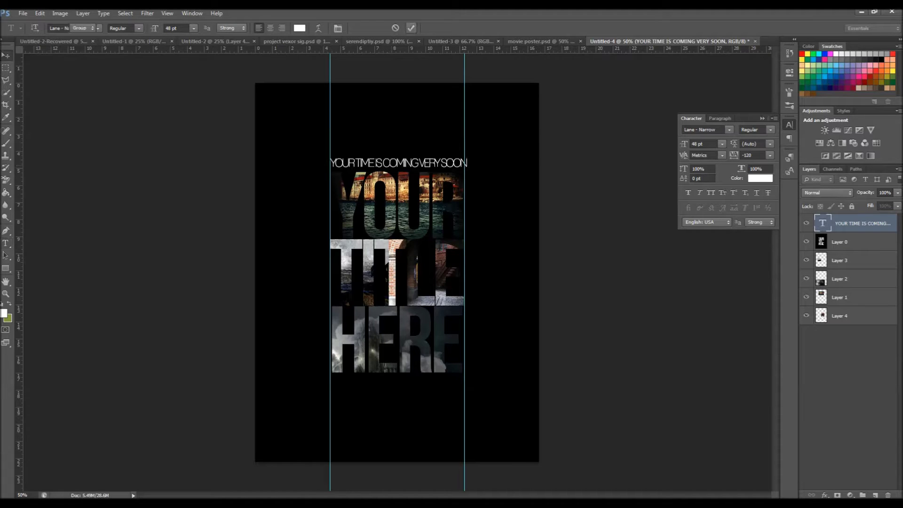
key("v")
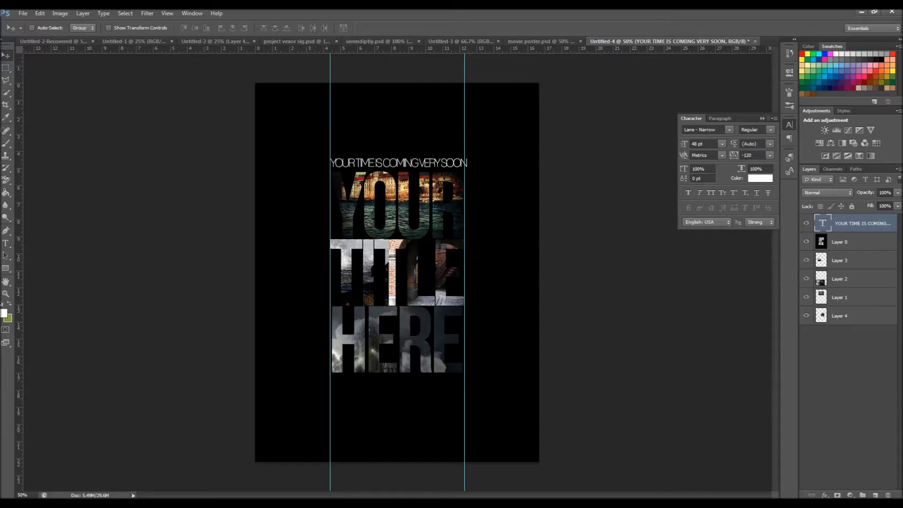
- Set the YOUR TIME IS COMING VERY SOON line to 45 pt with -100 tracking so it fits between the guides
key("t")
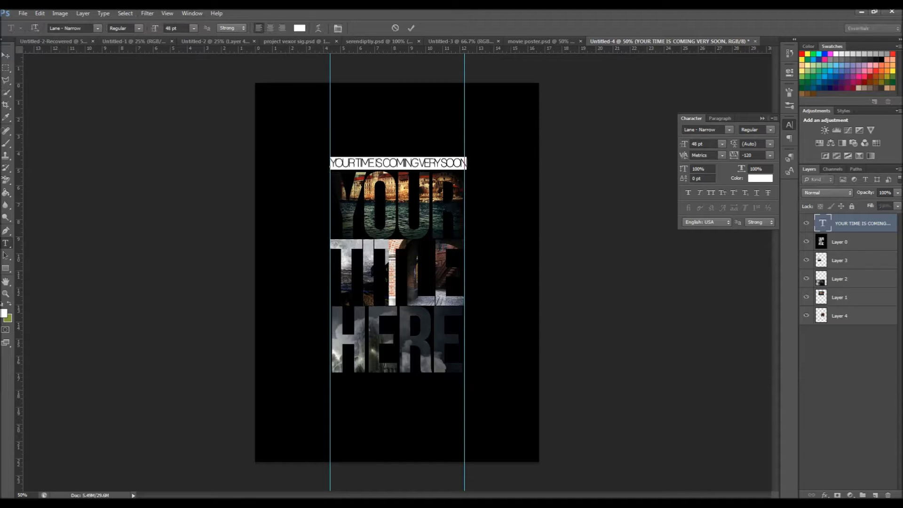
double_click(169, 28)
left_click(171, 28)
key("BackSpace")
type("5")
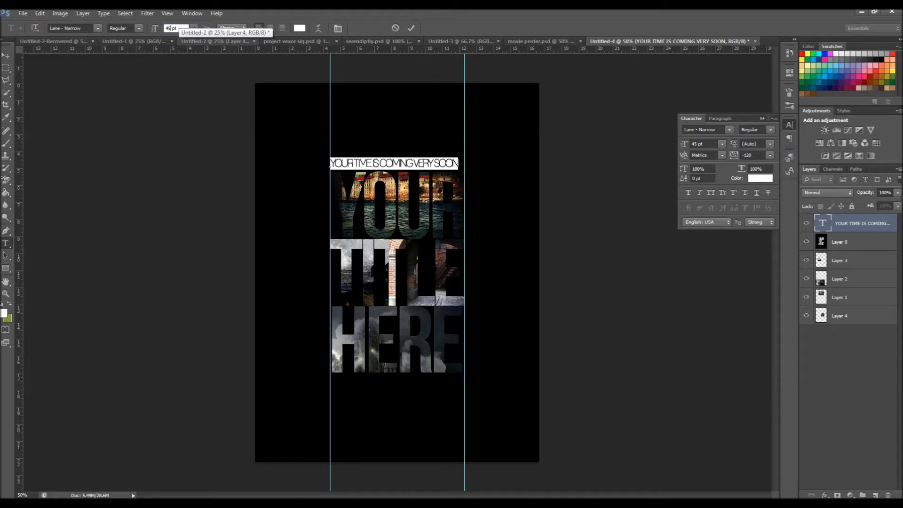
key("Return")
key("alt+Right")
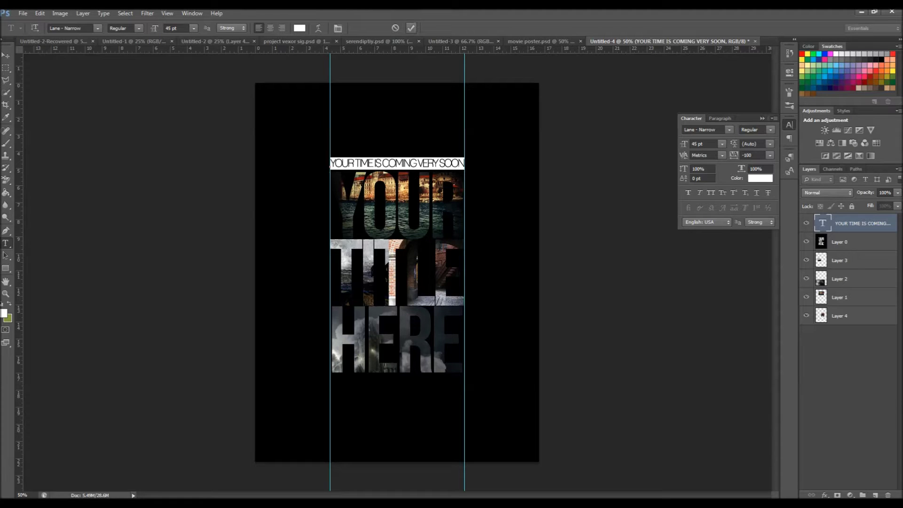
left_click(410, 27)
key("v")
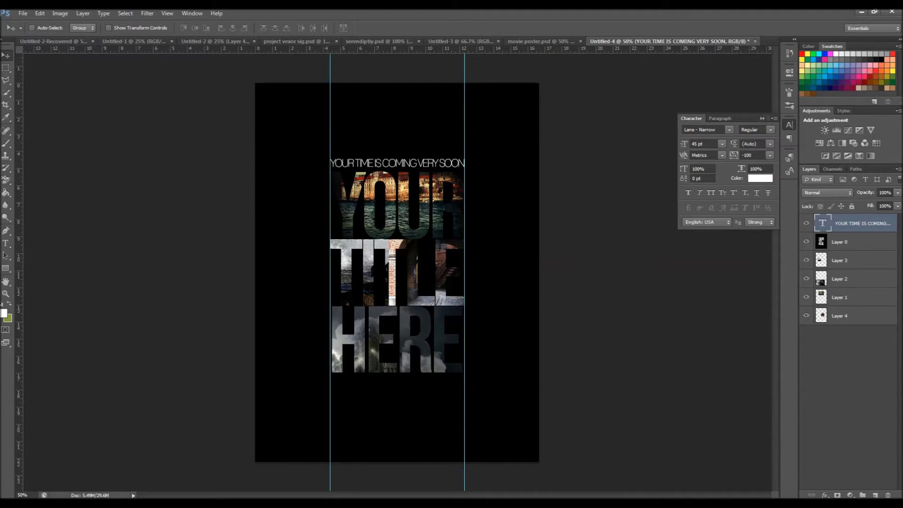
- Lower the opacity of the YOUR TIME IS COMING VERY SOON text layer to 40%
double_click(865, 223)
left_click(758, 124)
left_click(897, 192)
left_click_drag(897, 203, 872, 204)
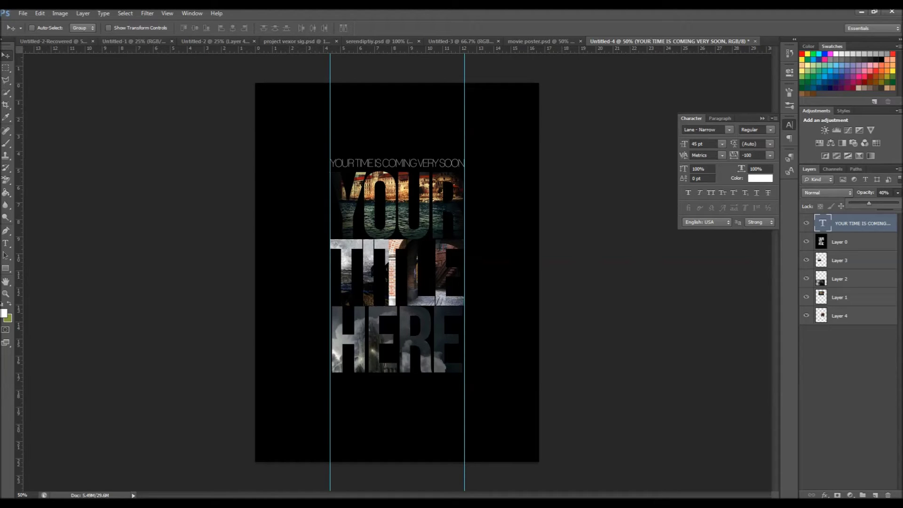
- Add a new text line below HERE reading COMING ON FEBRUARY 29th
key("t")
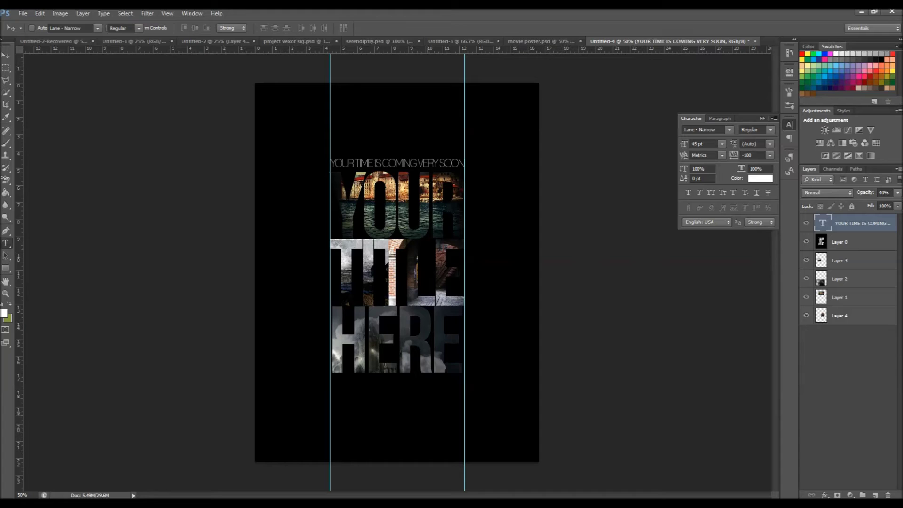
left_click(349, 388)
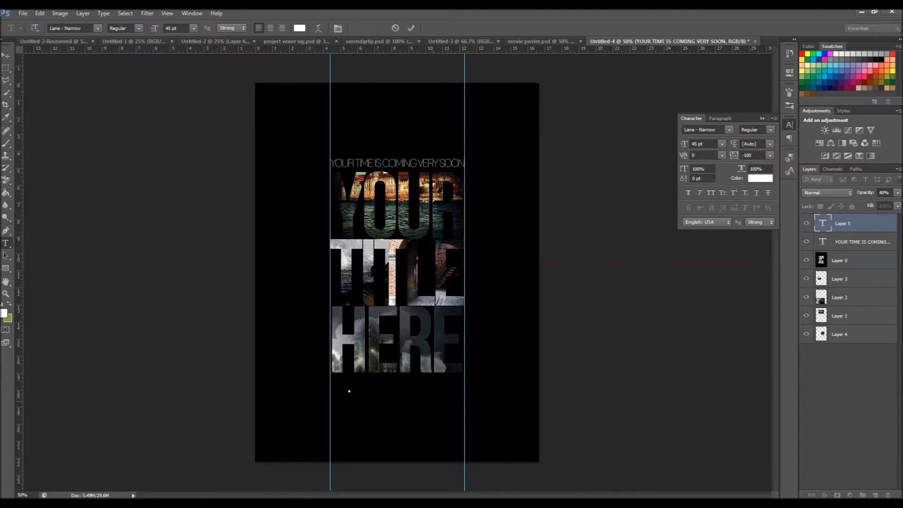
type("COMING   ON FEBRUARY 29th")
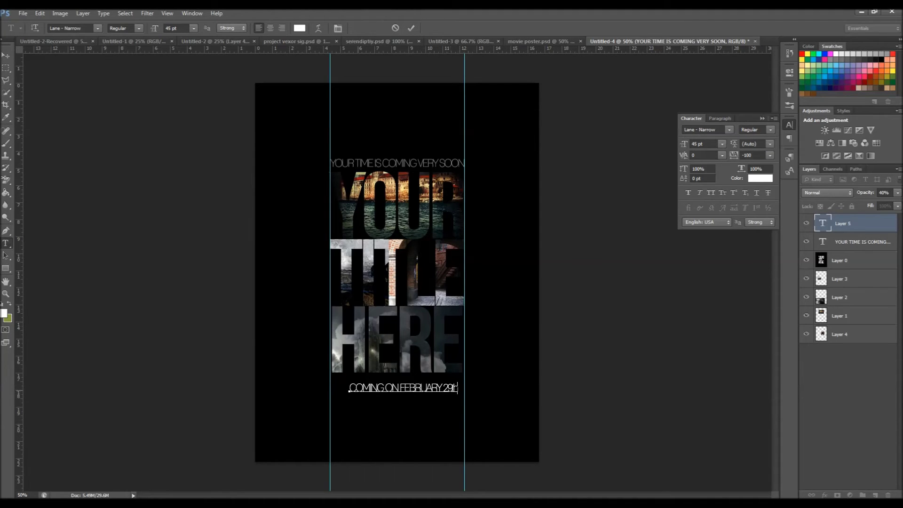
- Widen the tracking of the whole COMING ON FEBRUARY 29th line to 0
key("ctrl+a")
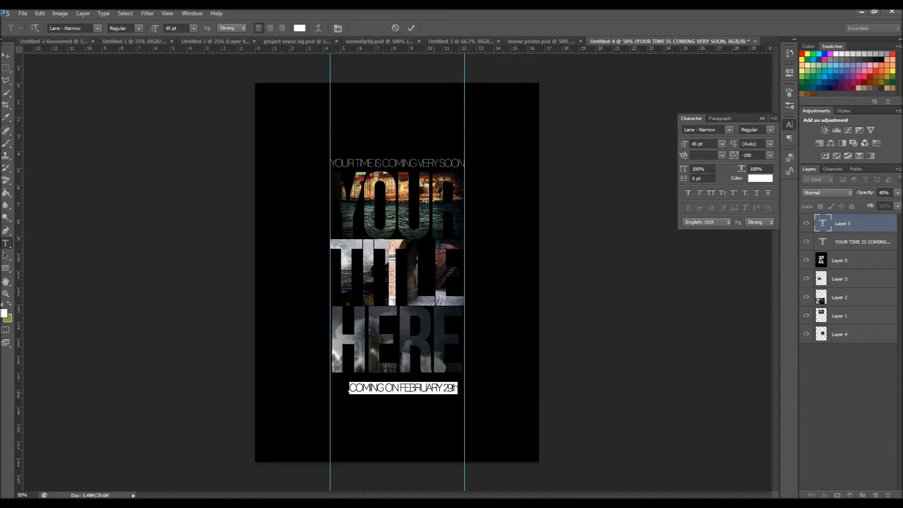
key("alt+Right")
key("alt+Right")
key("alt+Right")
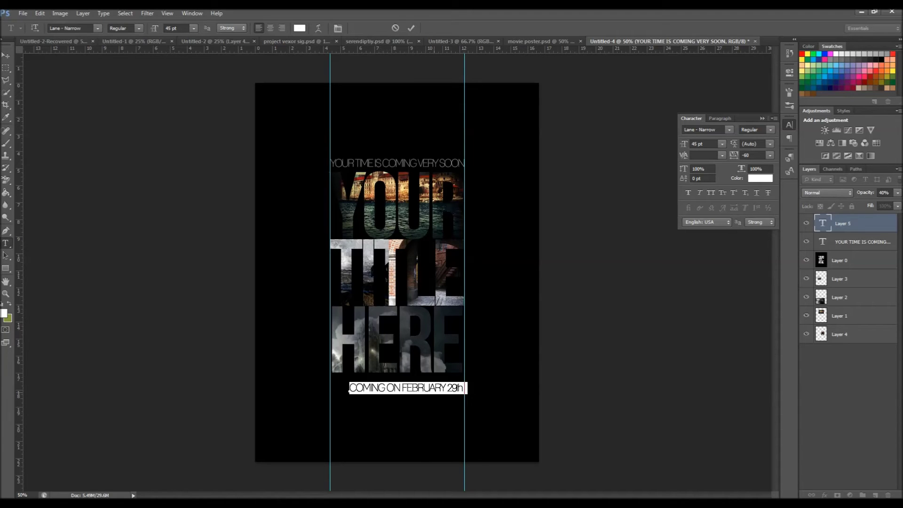
key("alt+Right")
key("alt+Right")
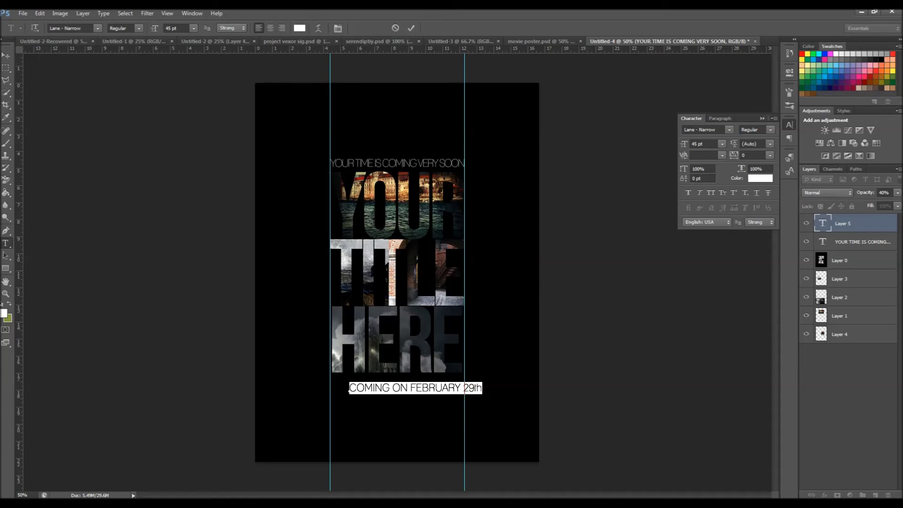
left_click(411, 27)
- Move the COMING ON FEBRUARY 29th line directly beneath HERE between the guides, and remove both vertical guides
left_click_drag(403, 387, 390, 355)
left_click_drag(331, 301, 14, 298)
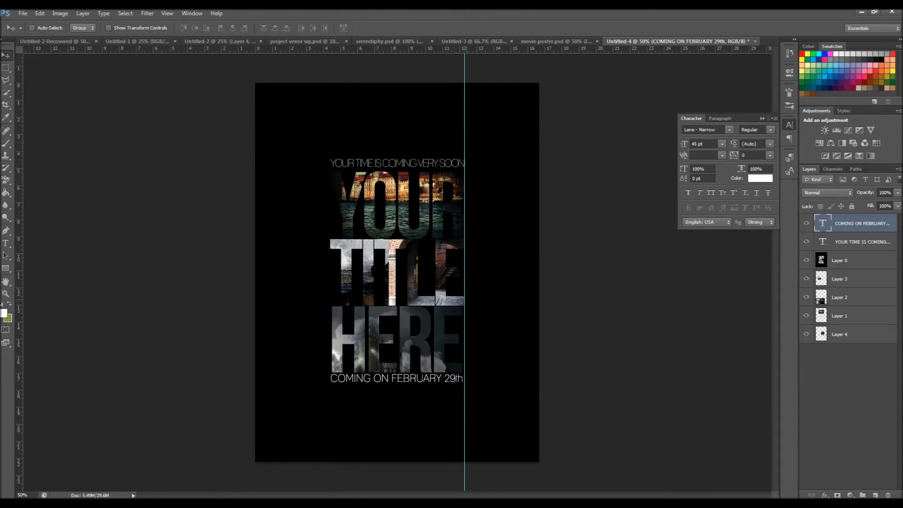
left_click_drag(464, 291, 14, 300)
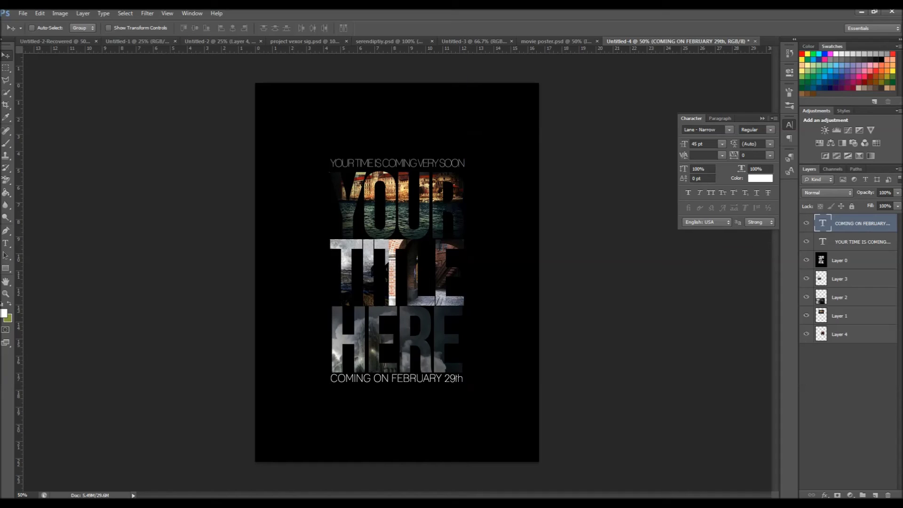